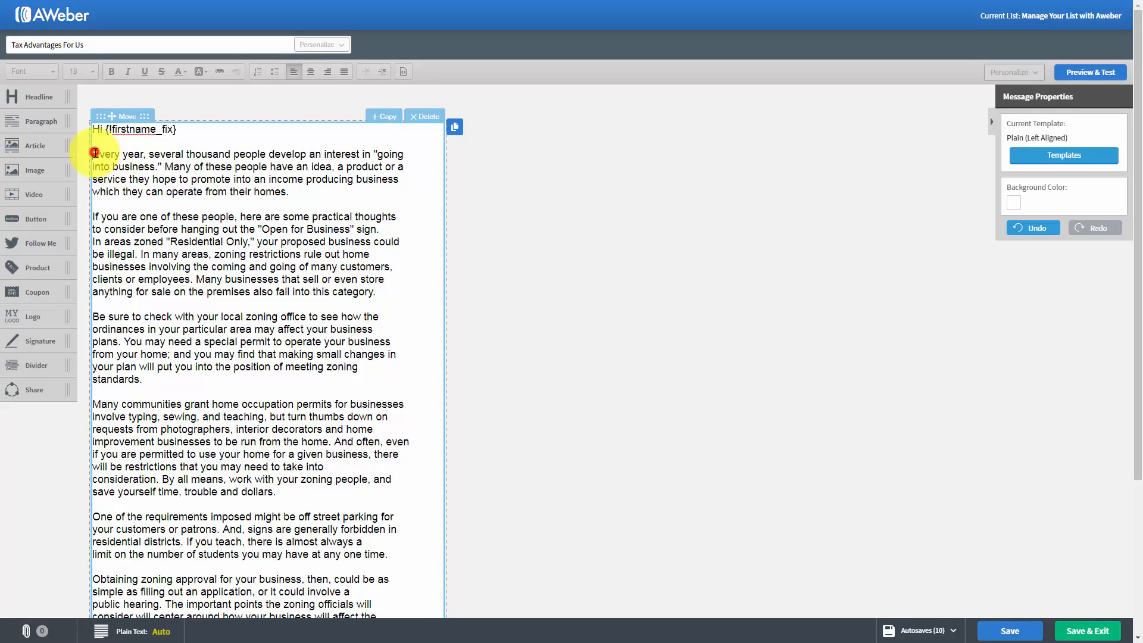
- Try bold and italic formatting on the phrase "Many of these people" in the first paragraph, removing each again
click(95, 152)
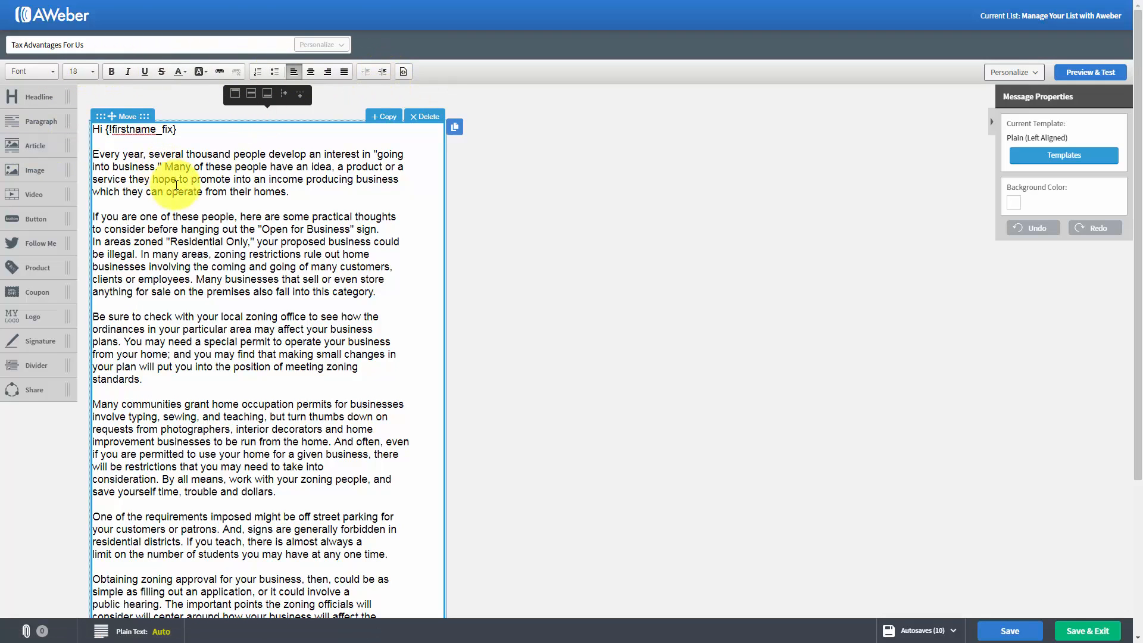
drag(168, 166, 273, 167)
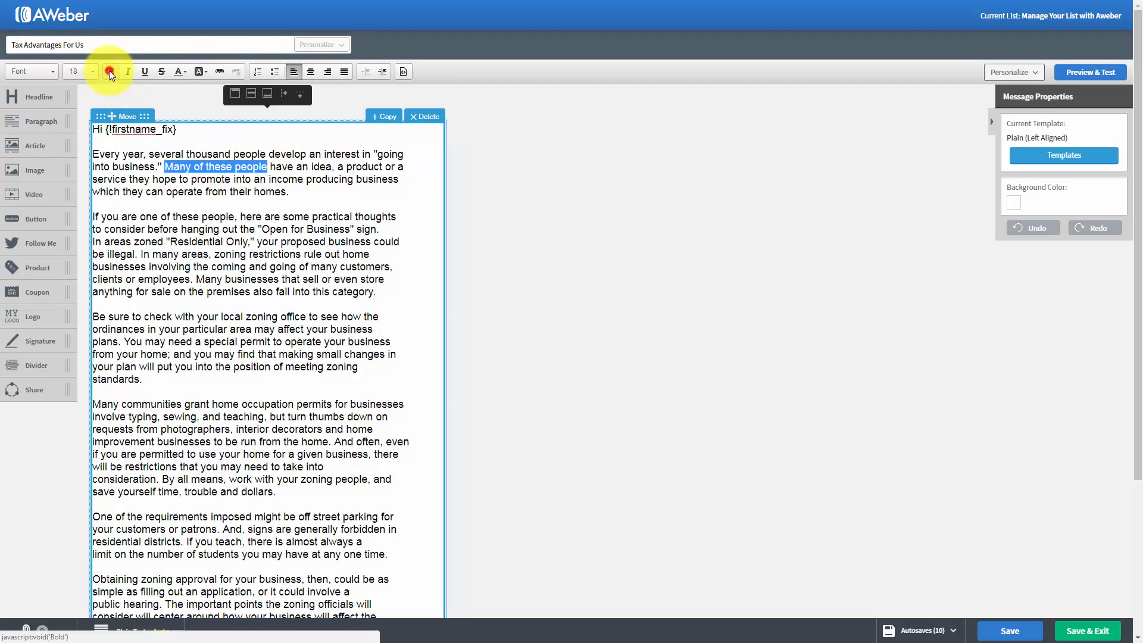
click(110, 72)
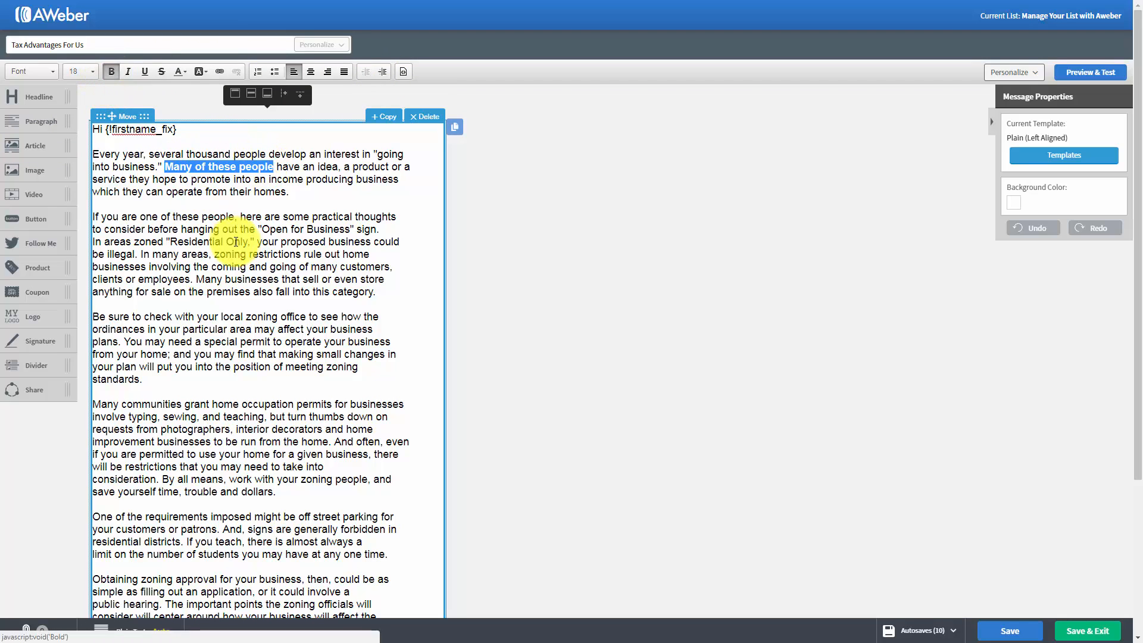
click(108, 70)
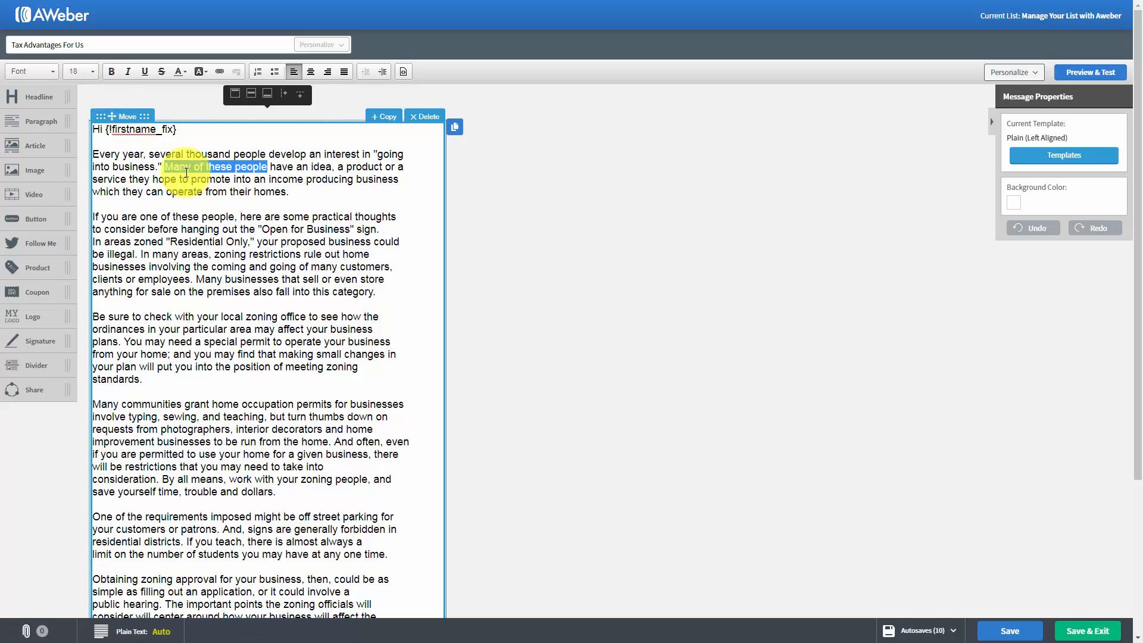
click(129, 72)
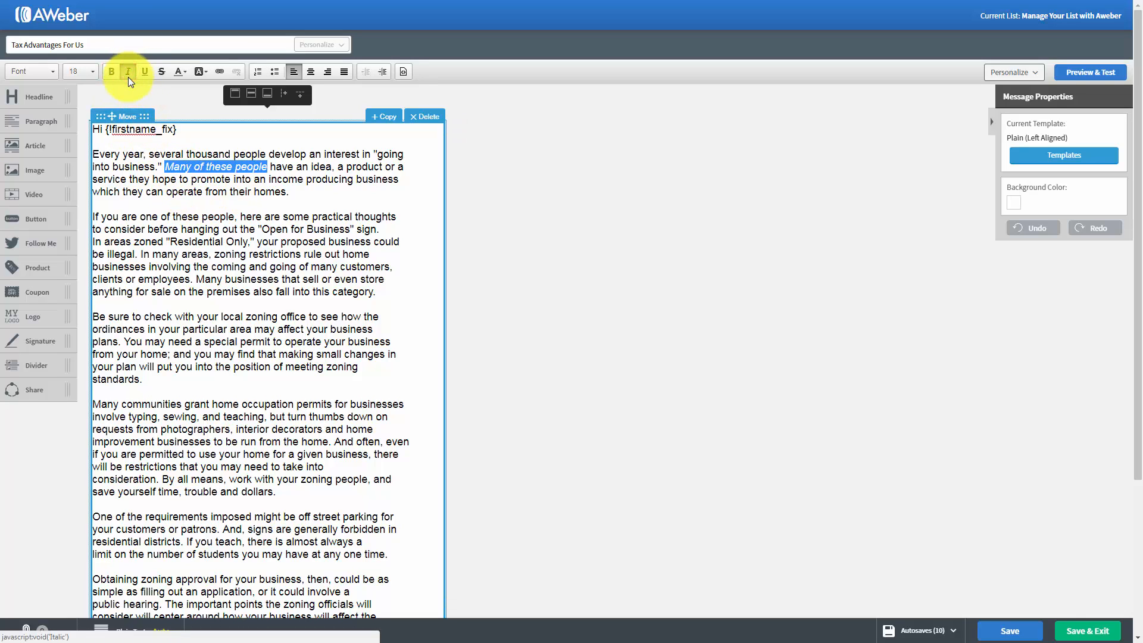
click(127, 72)
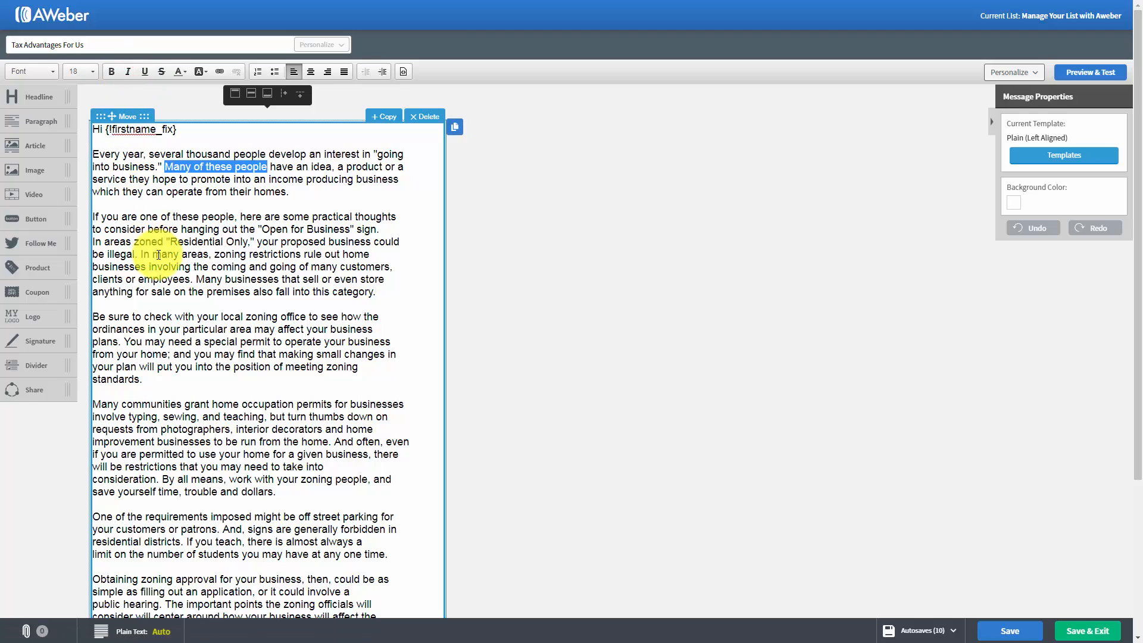
- Try underline and strikethrough on the selected phrase "Many of these people", removing each again
click(141, 71)
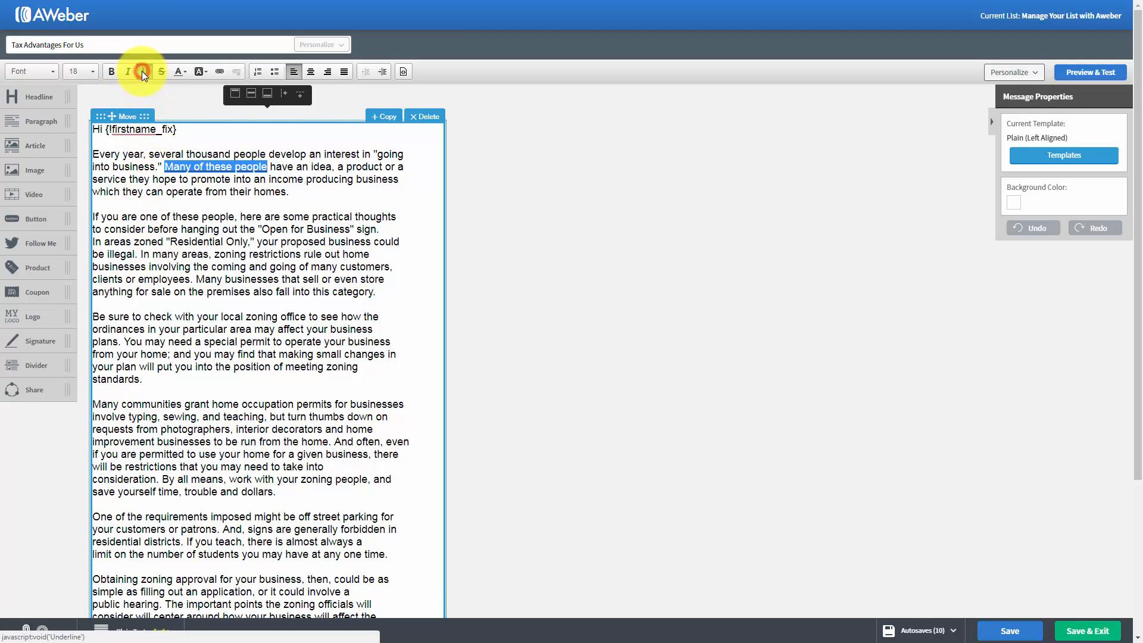
click(141, 71)
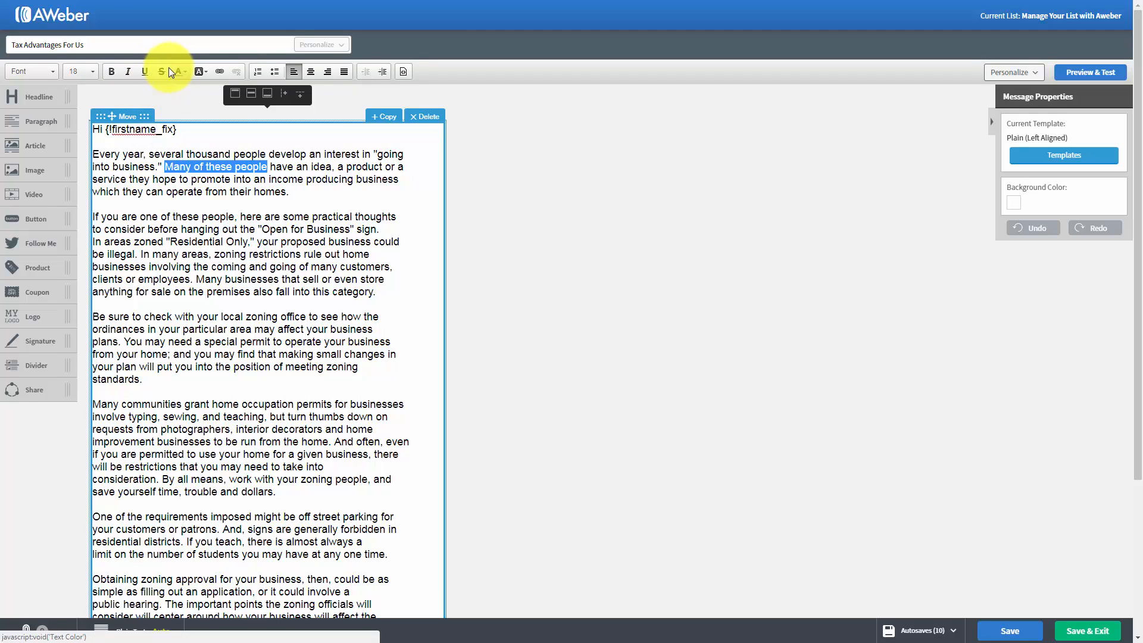
click(163, 70)
click(163, 70)
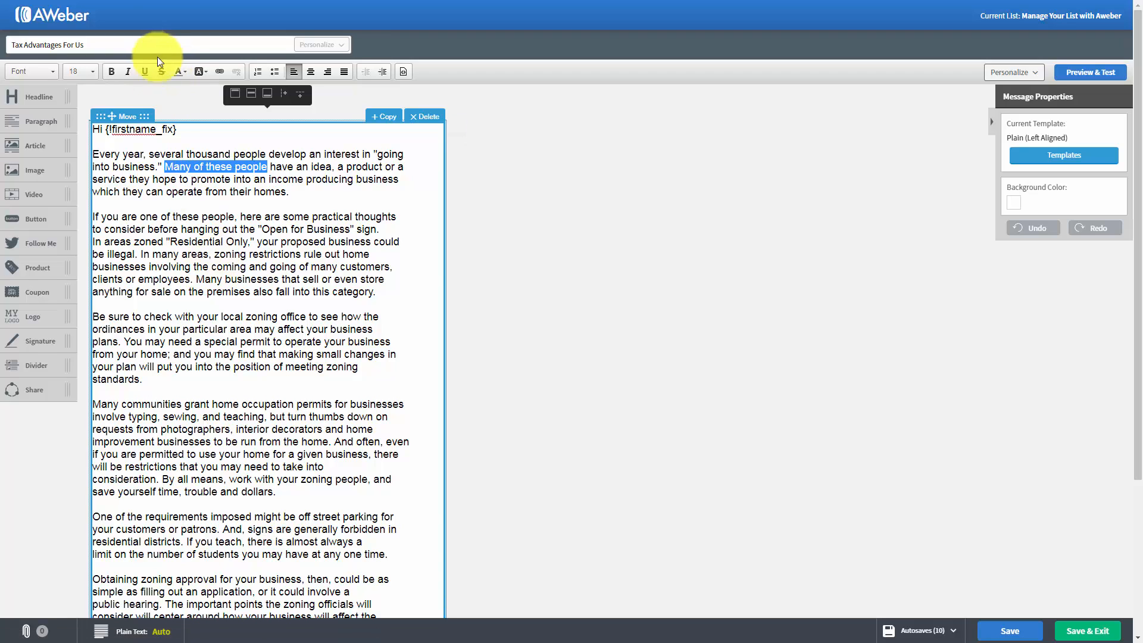
- Colour the text "Many of these people" red (#B93936) and set it back to black
click(183, 71)
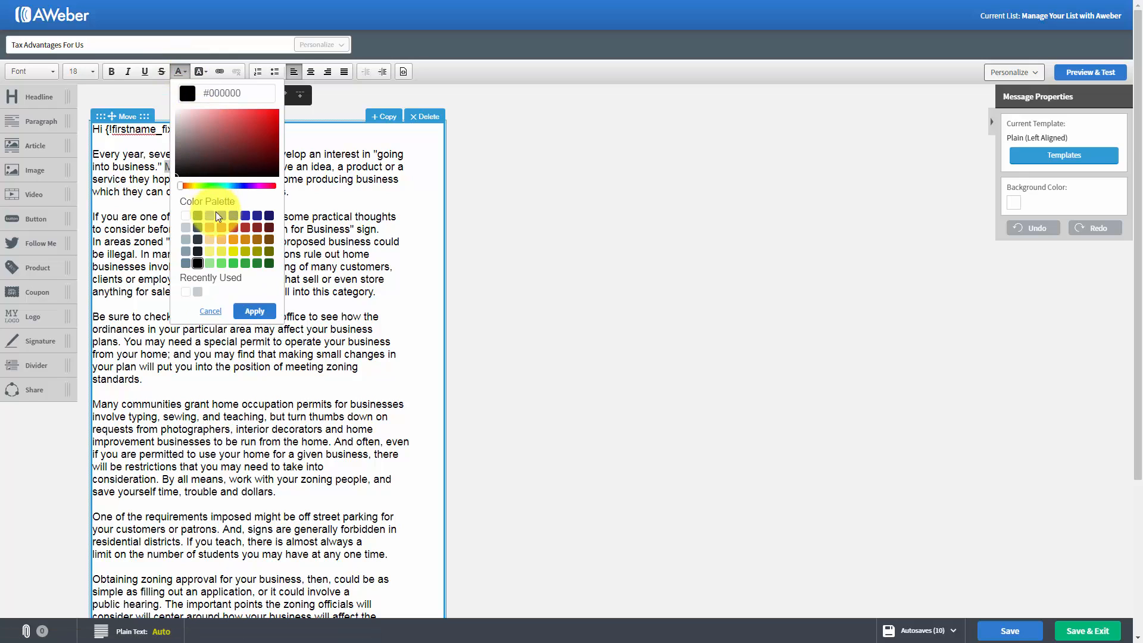
click(247, 307)
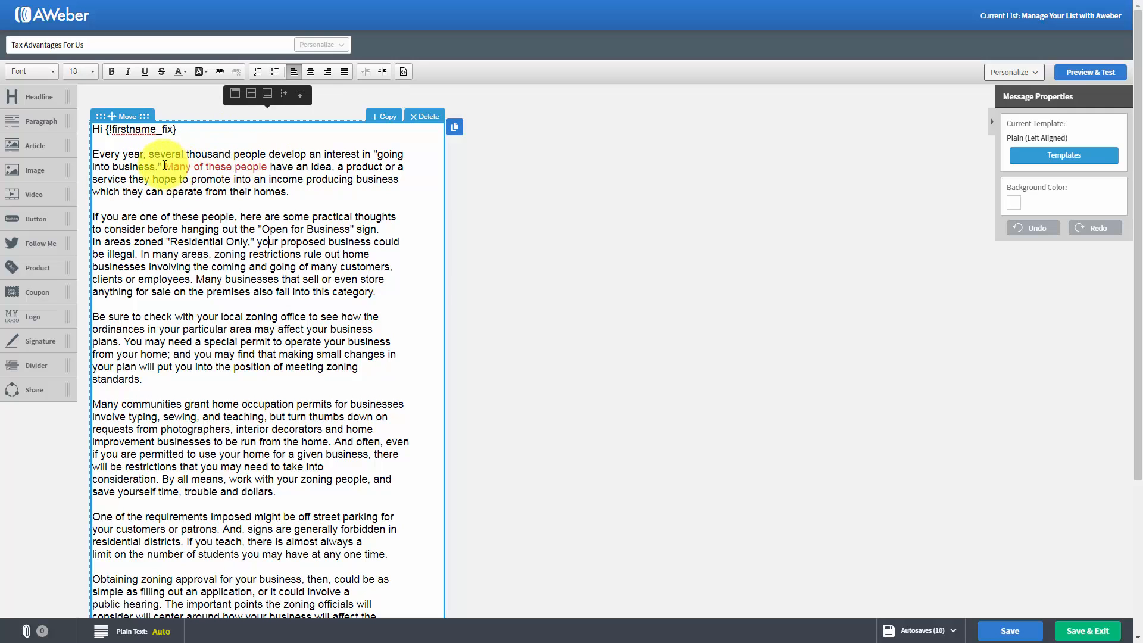
drag(165, 167, 268, 167)
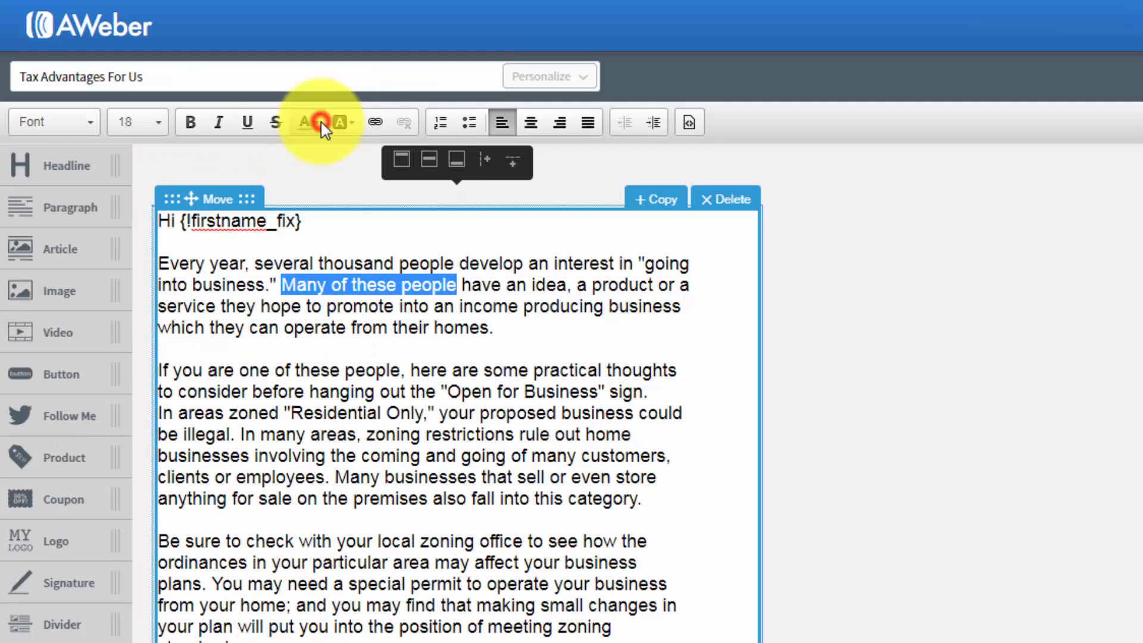
click(184, 71)
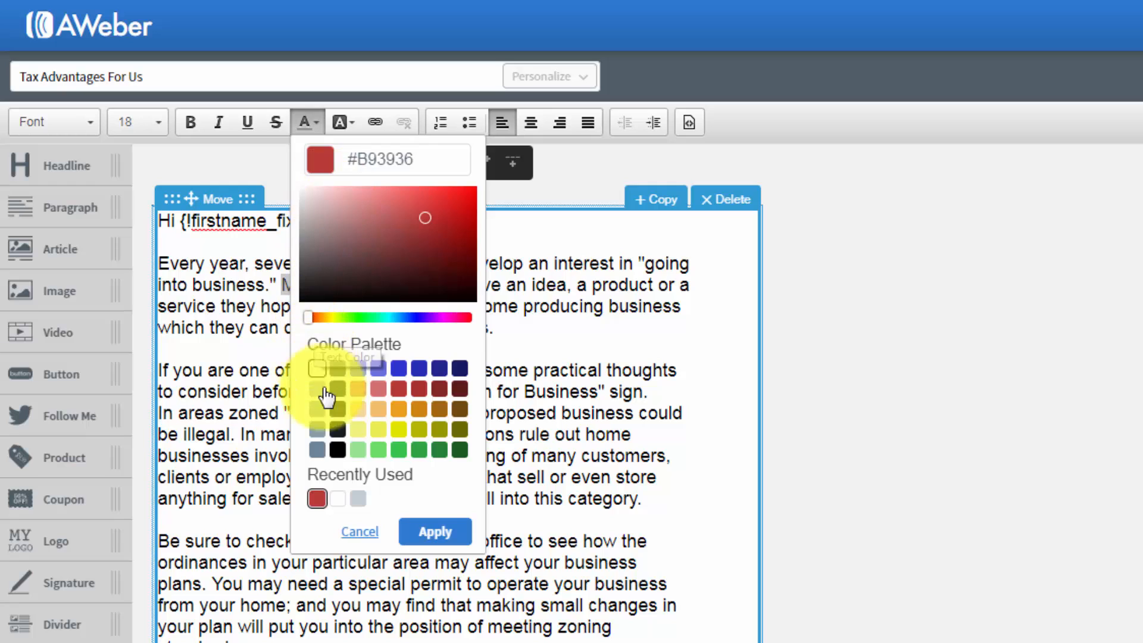
click(338, 450)
click(435, 532)
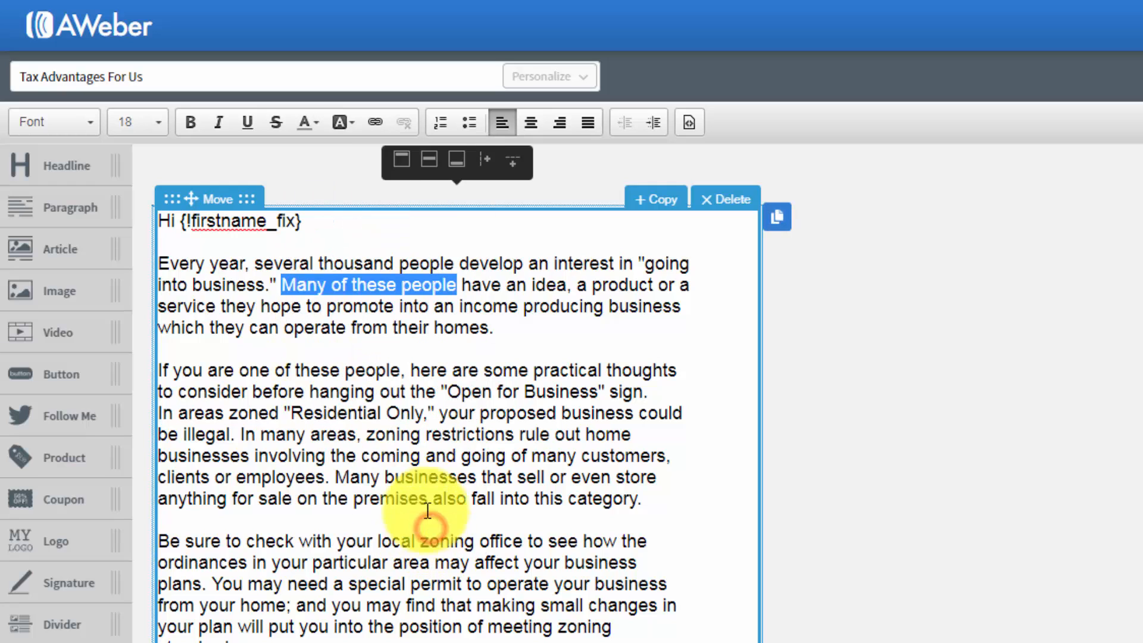
click(427, 411)
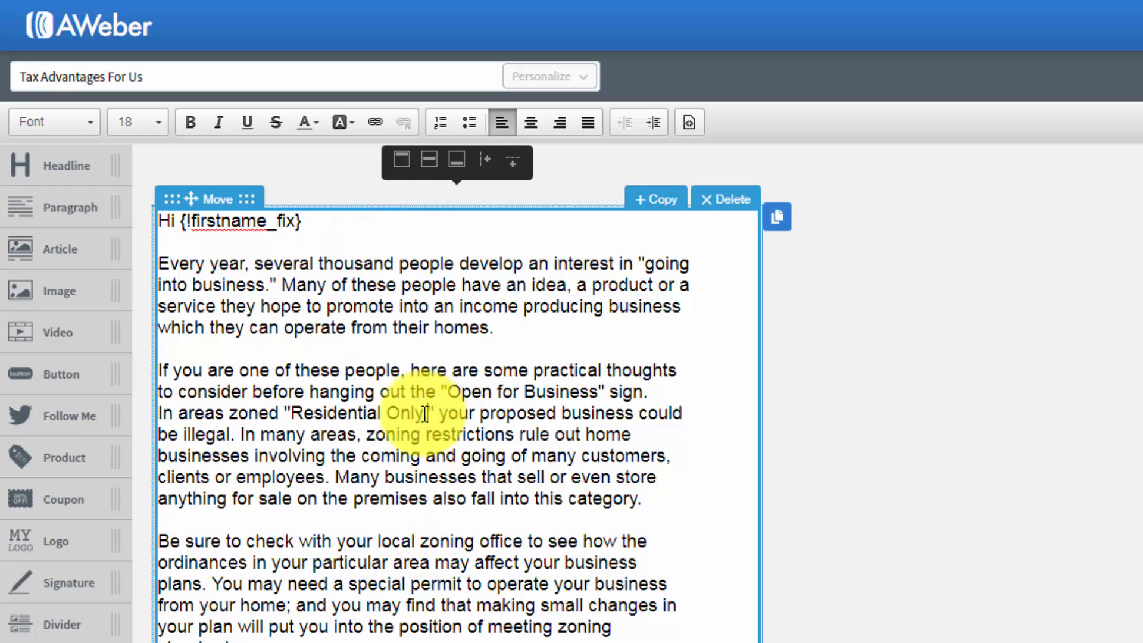
text(,)
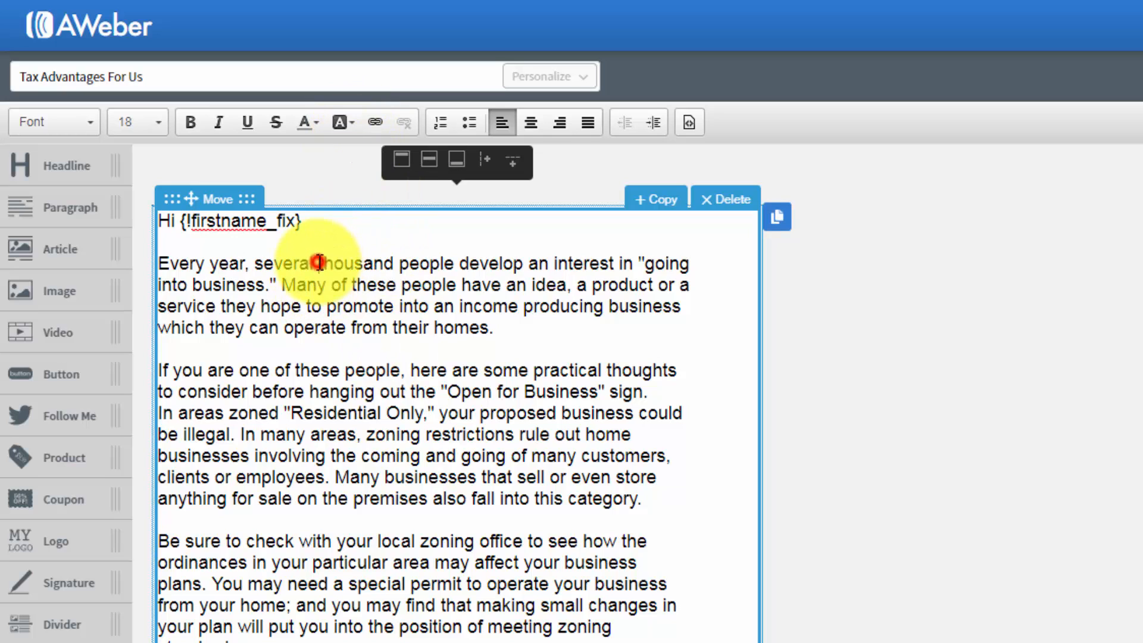
- Highlight "thousand people develop" in the first paragraph with the light yellow background colour #F0F17F
drag(319, 262, 522, 261)
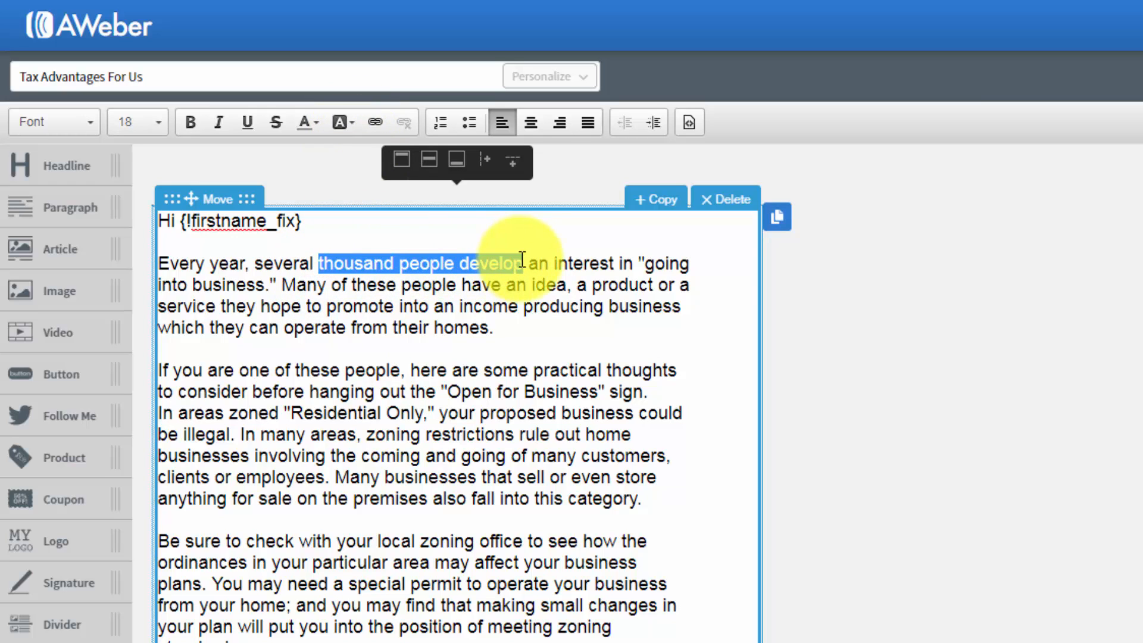
click(351, 122)
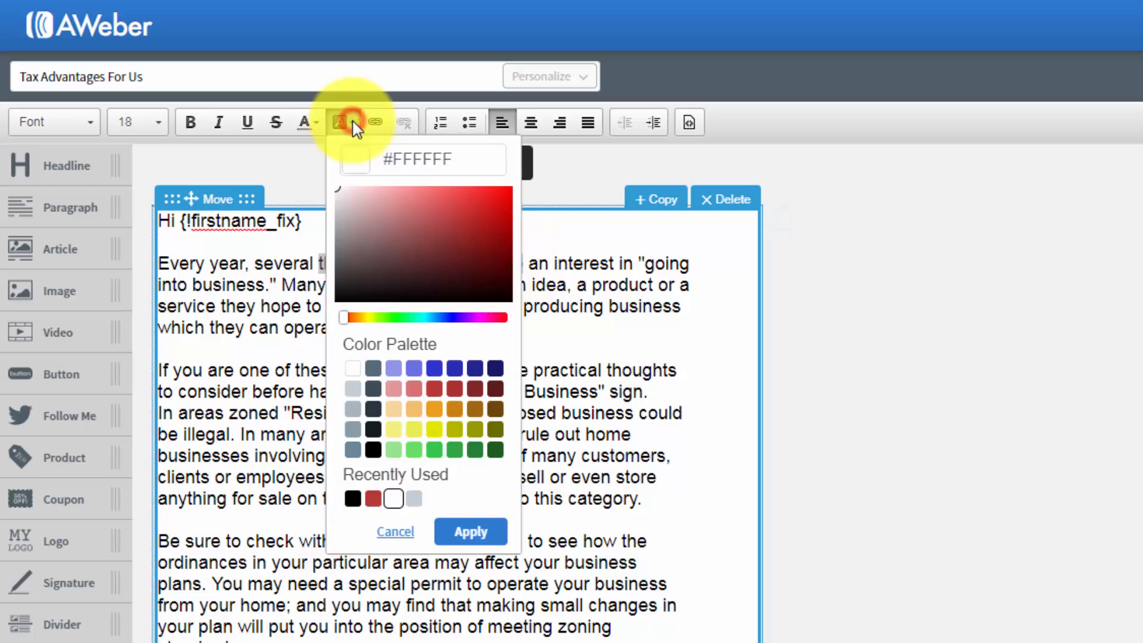
click(392, 429)
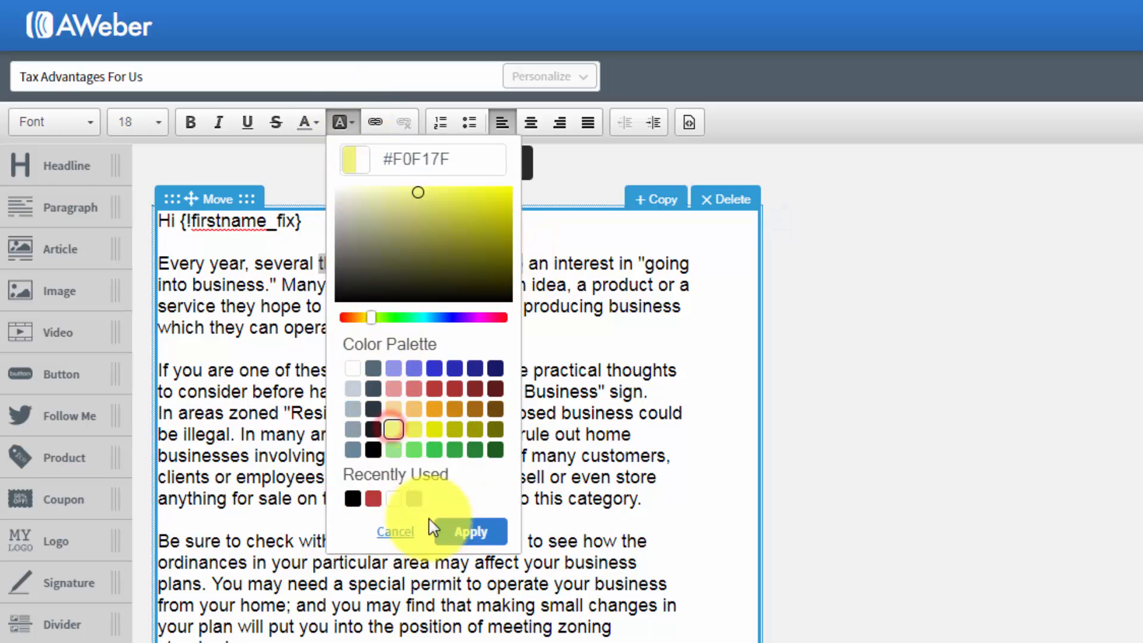
click(468, 531)
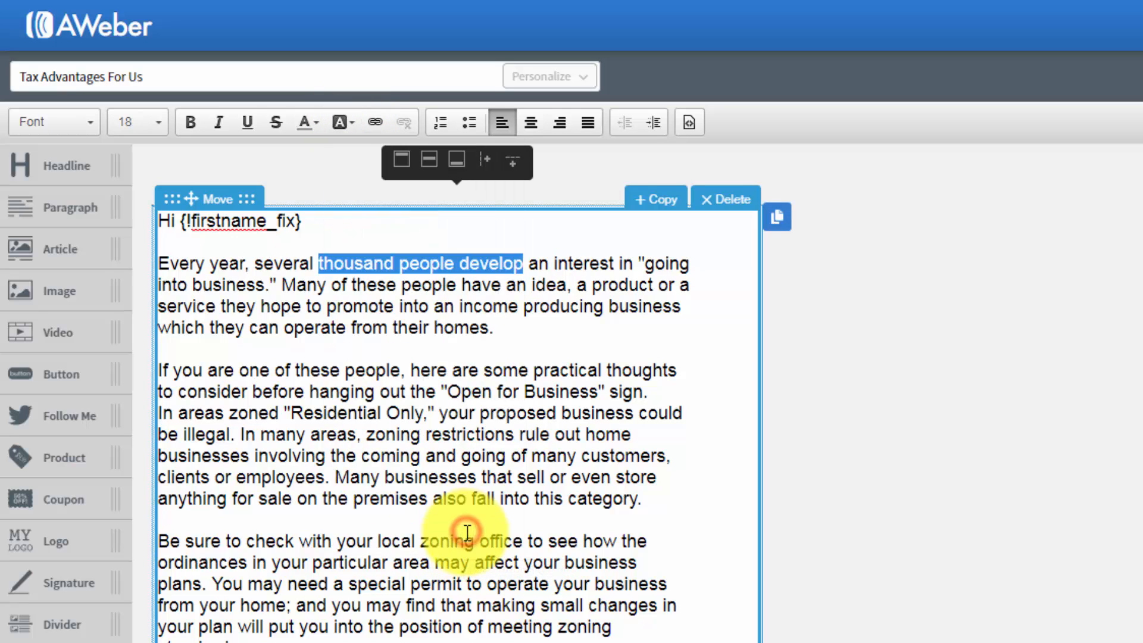
click(491, 413)
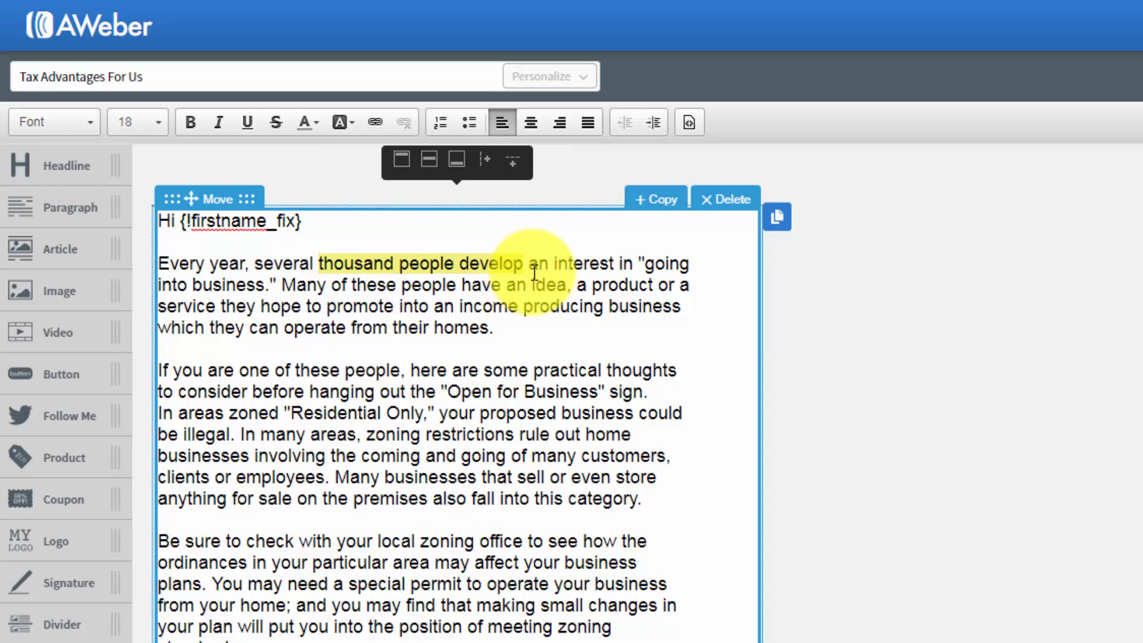
- Set the background colour of "thousand people develop" back to white (#FFFFFF)
drag(527, 264, 318, 262)
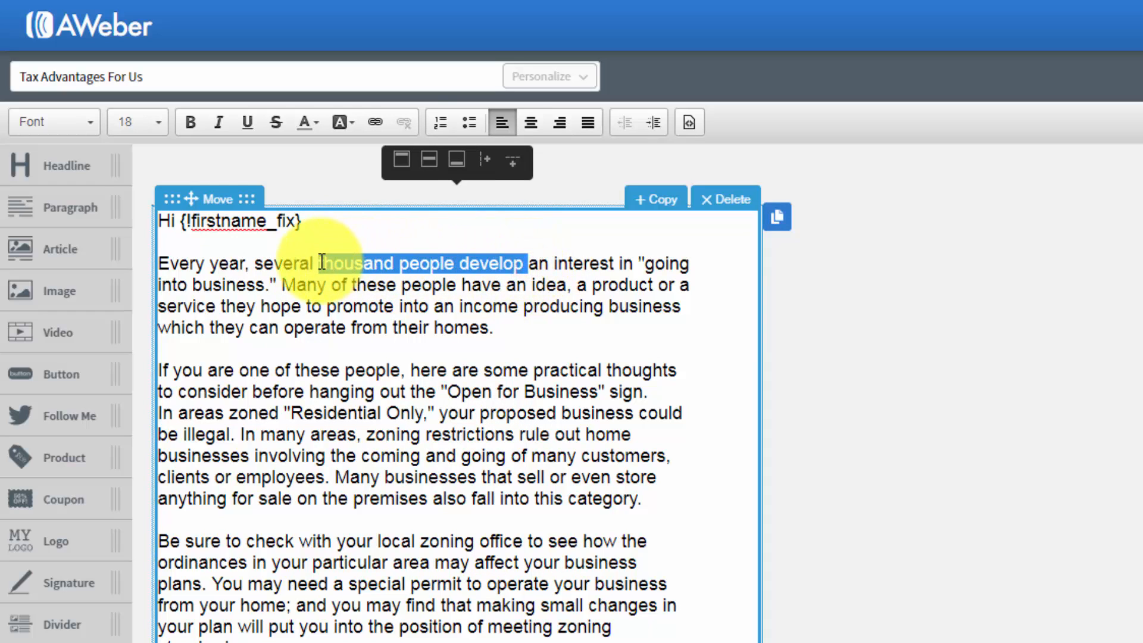
click(354, 122)
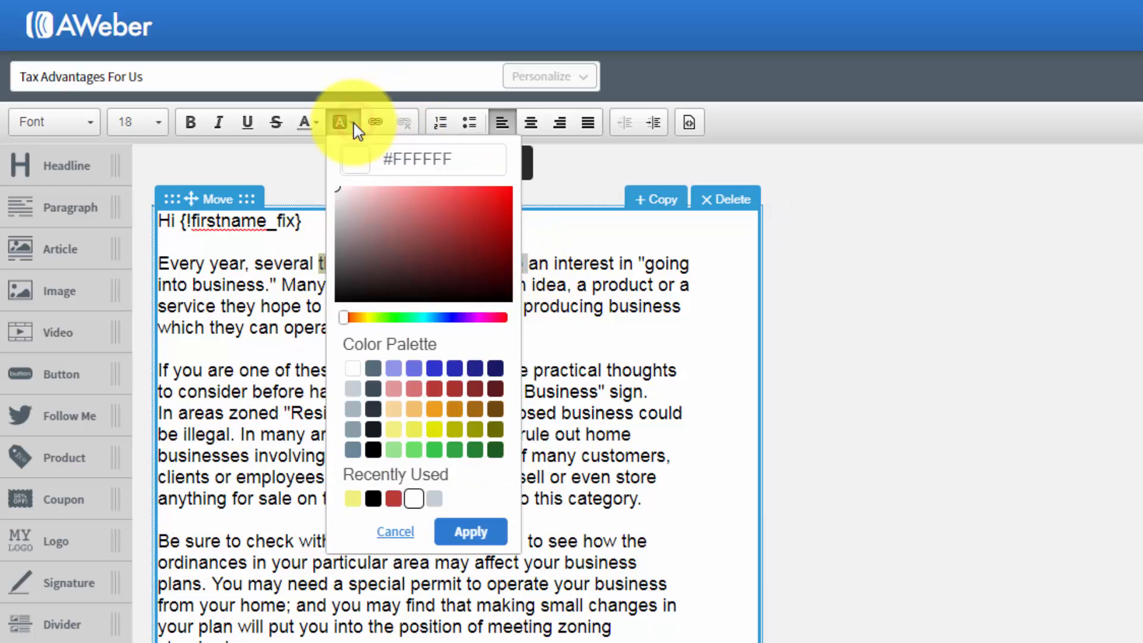
click(344, 370)
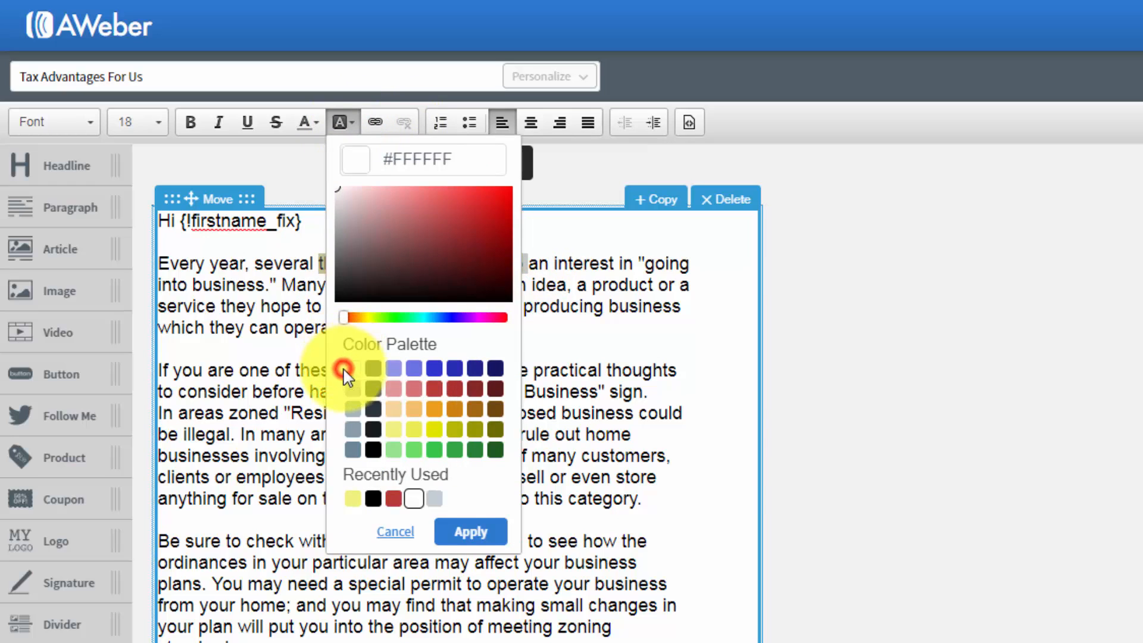
click(458, 532)
click(479, 441)
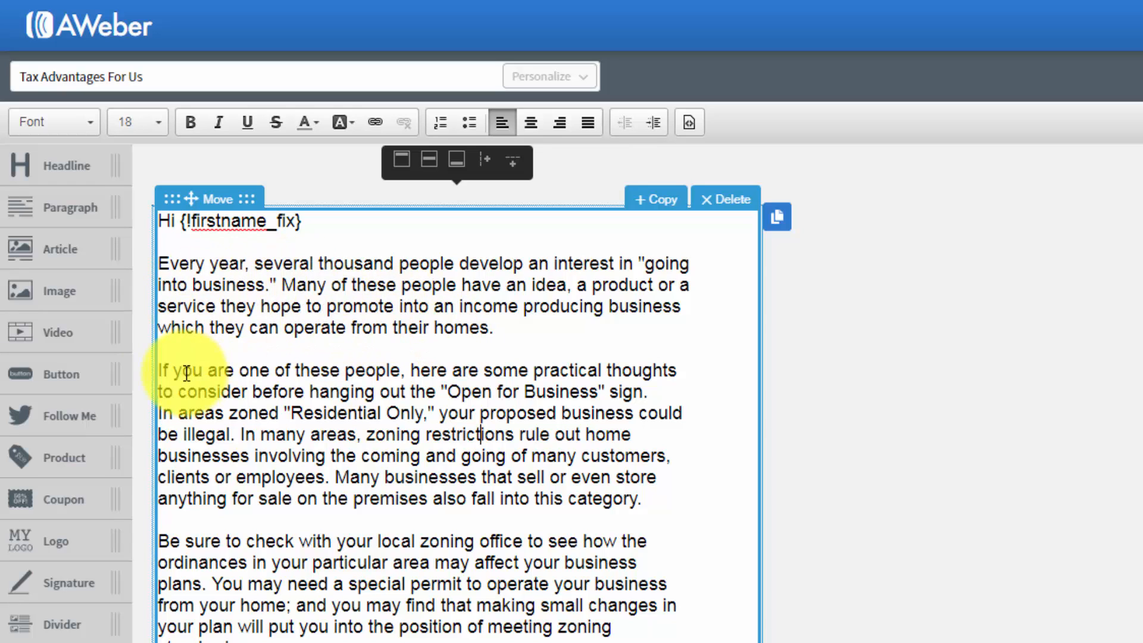
- Try formatting the paragraph beginning "Every year" as a numbered list and remove the list formatting
drag(161, 264, 474, 331)
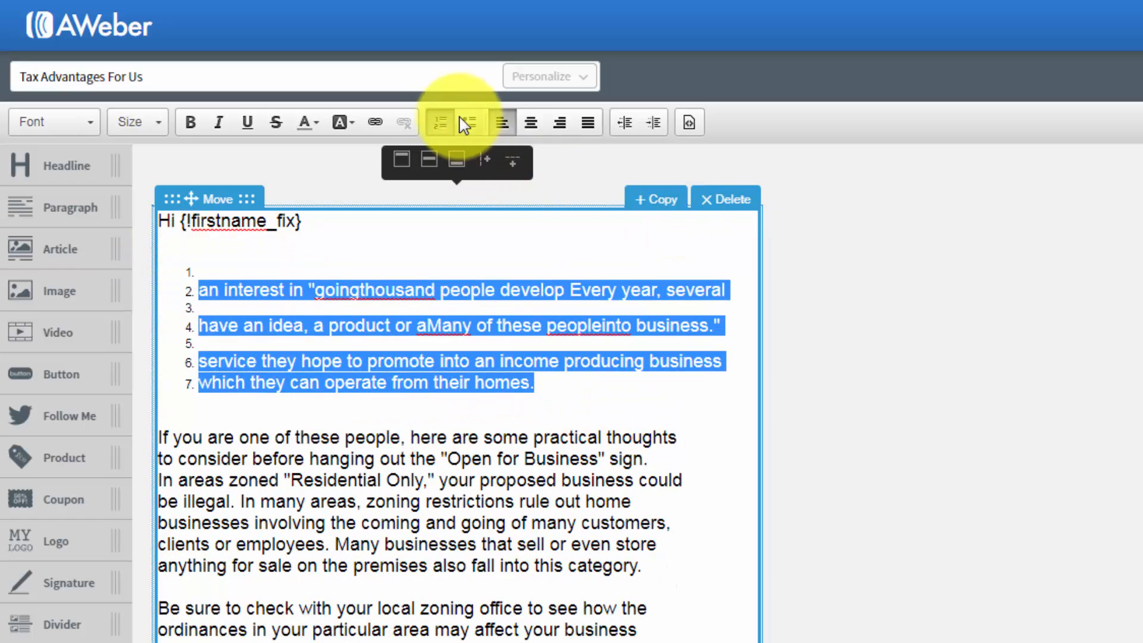
click(440, 123)
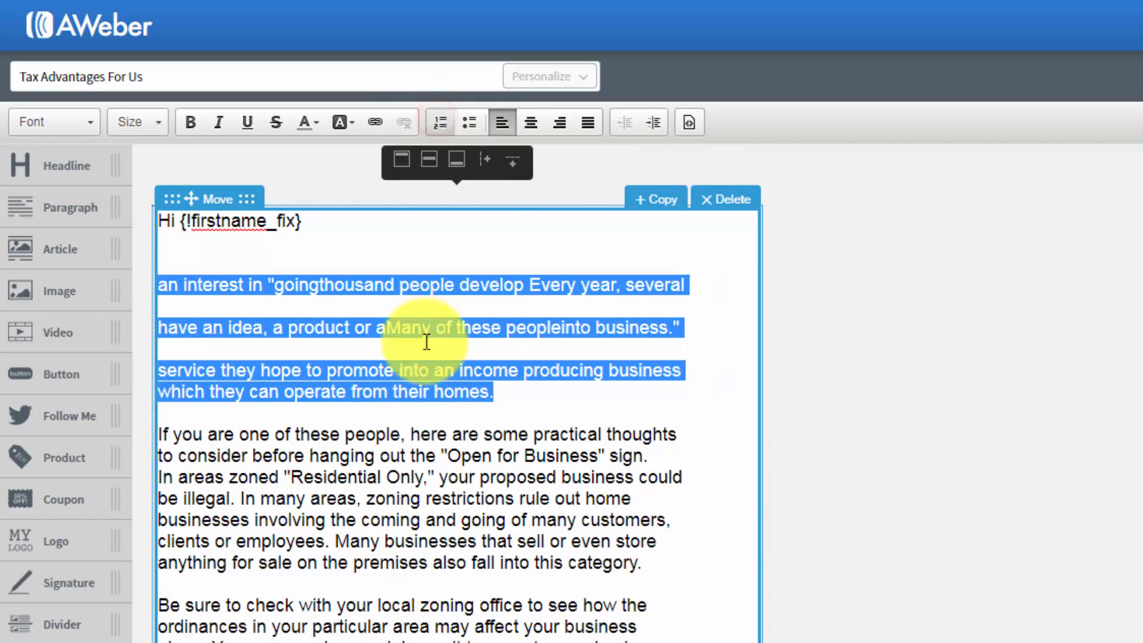
click(413, 368)
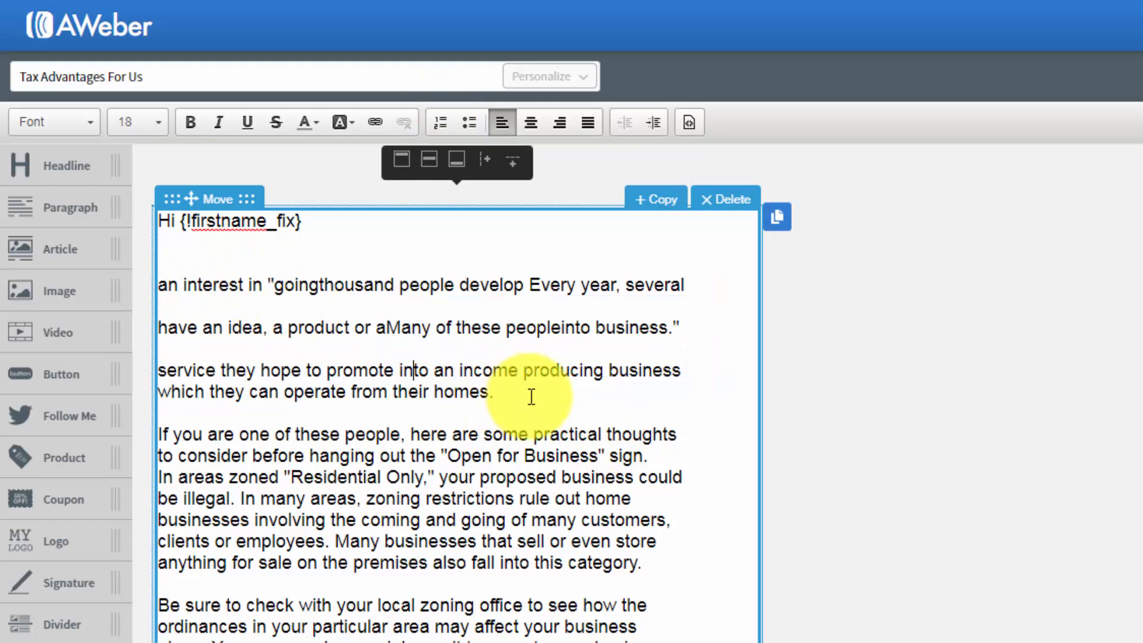
- Delete the whole scrambled paragraph between the greeting line and "If you are one of these people", including its extra blank line
drag(526, 395, 153, 274)
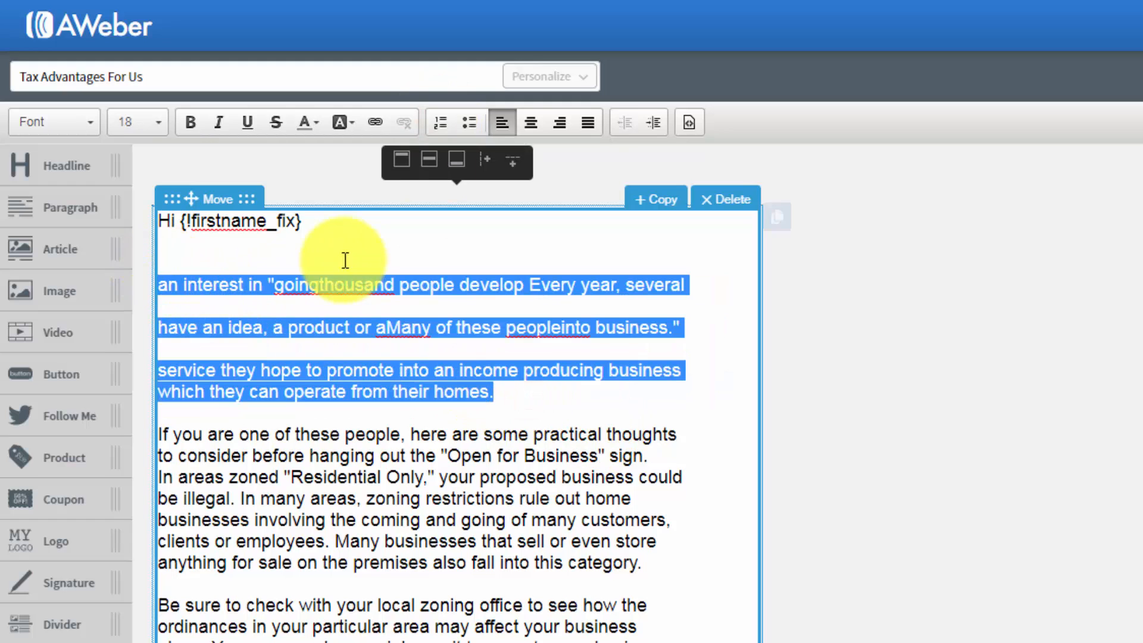
key(BackSpace)
key(BackSpace)
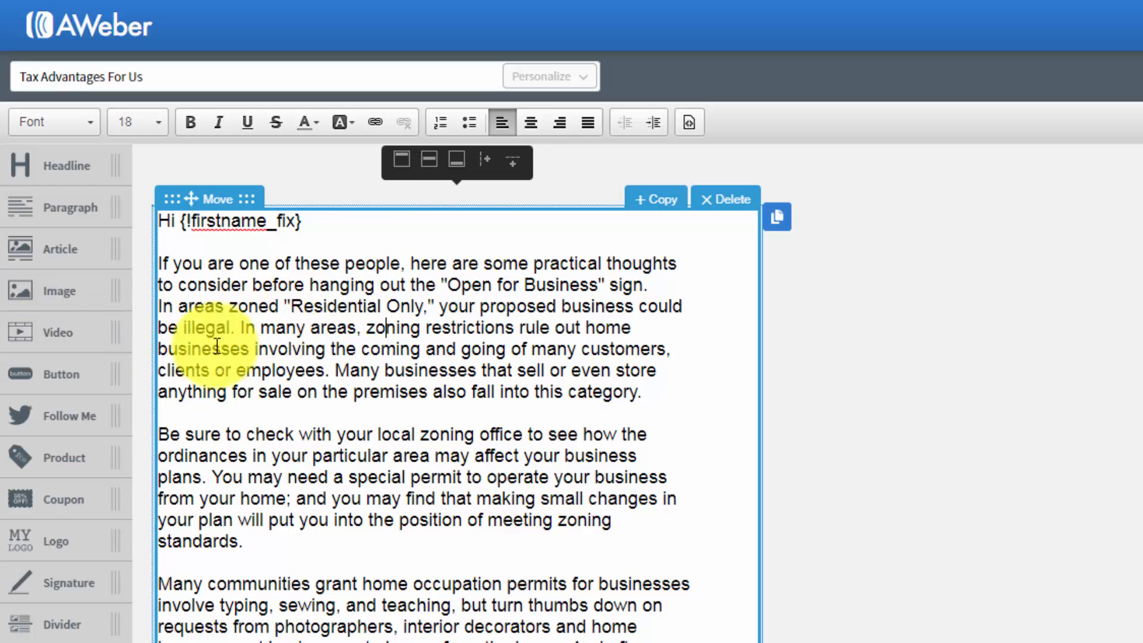
click(409, 361)
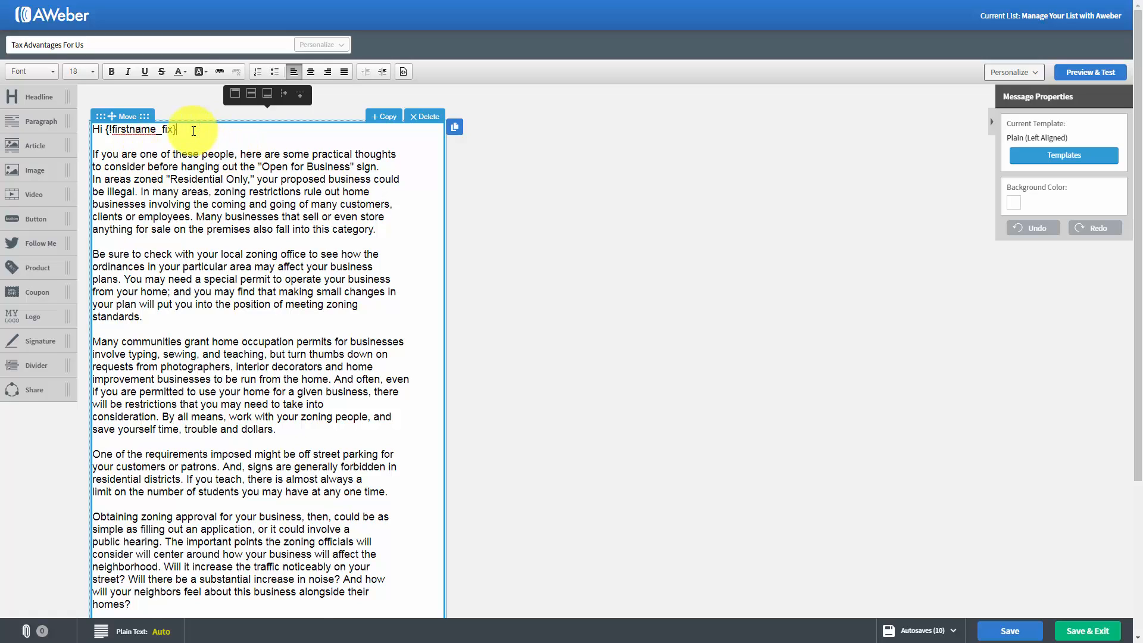
- Try a headline block reading "Tax Advantages" above the greeting line and delete it
key(Return)
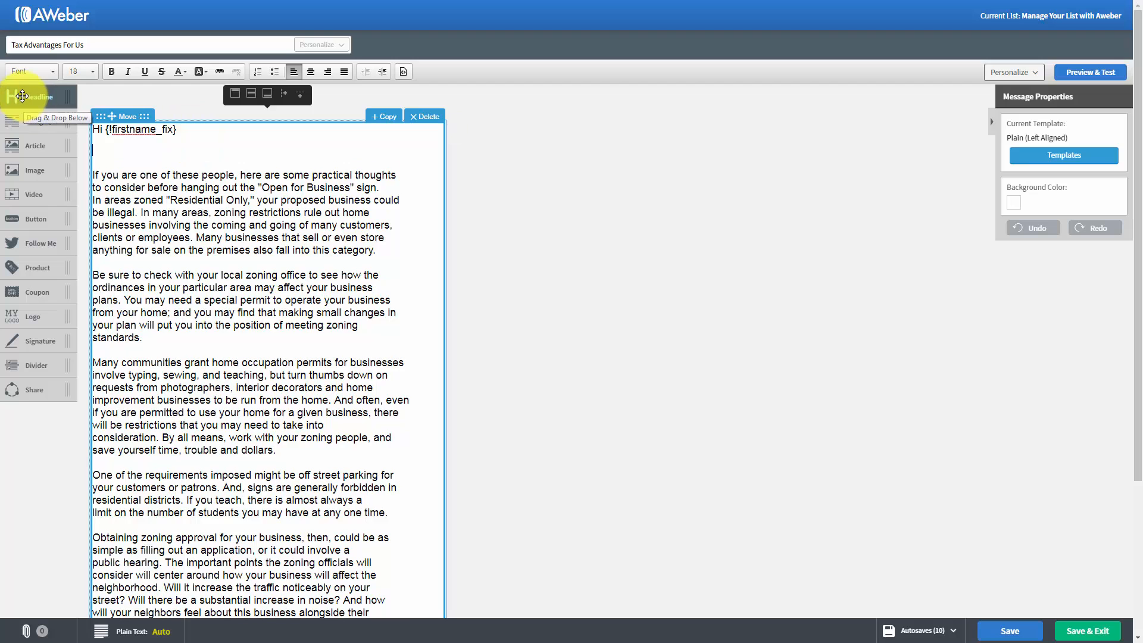
drag(21, 96, 127, 174)
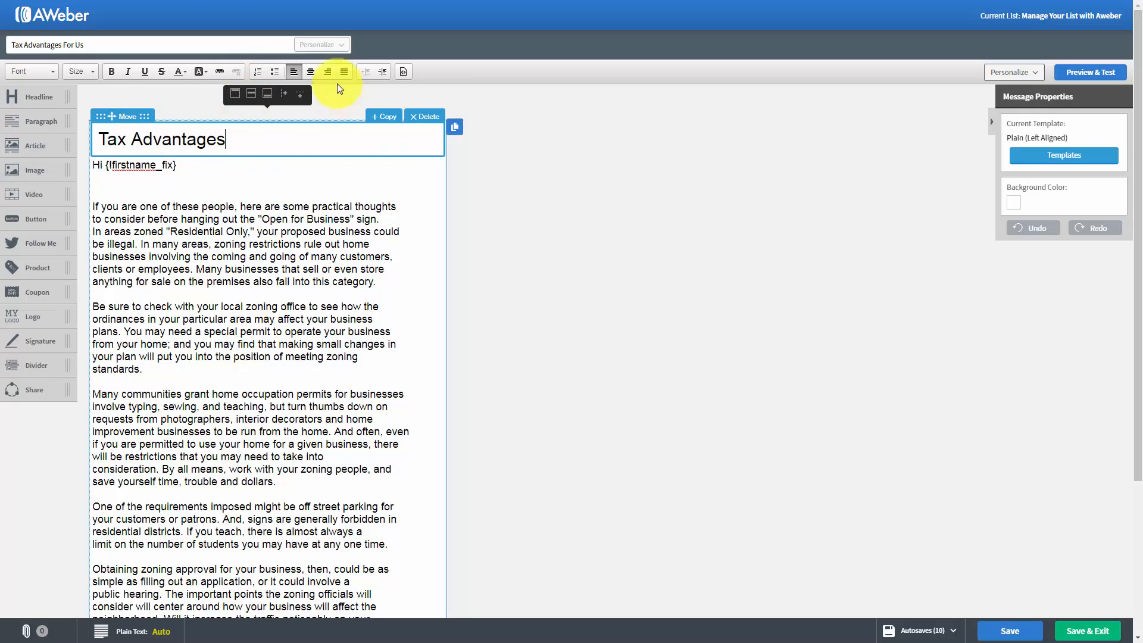
click(427, 116)
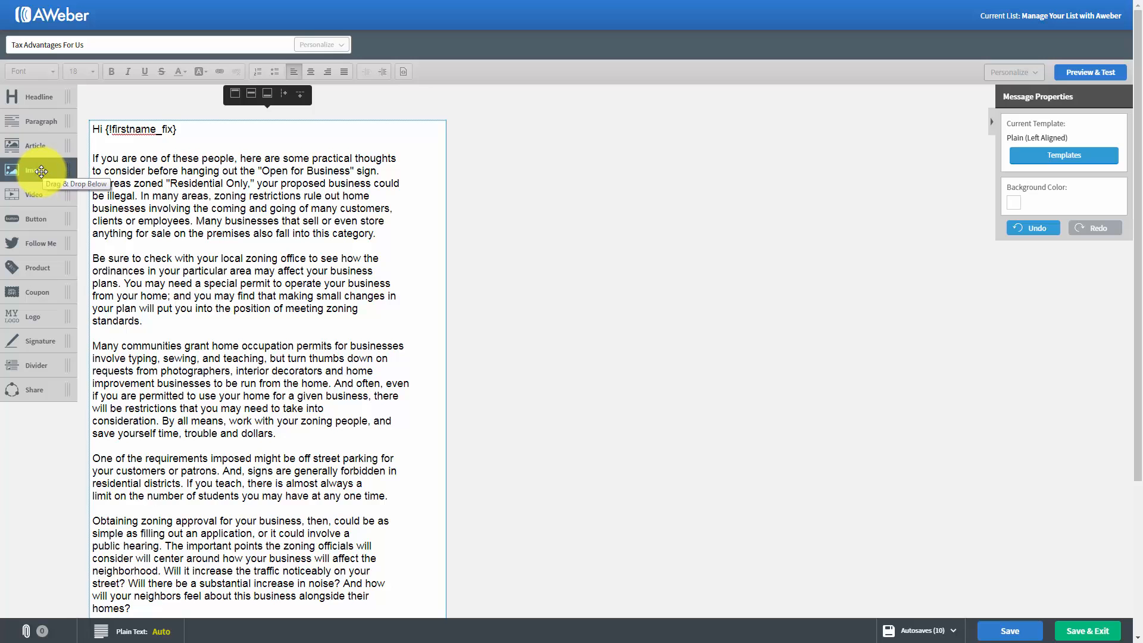
- Insert an empty image block above the greeting line of the message
drag(41, 172, 166, 157)
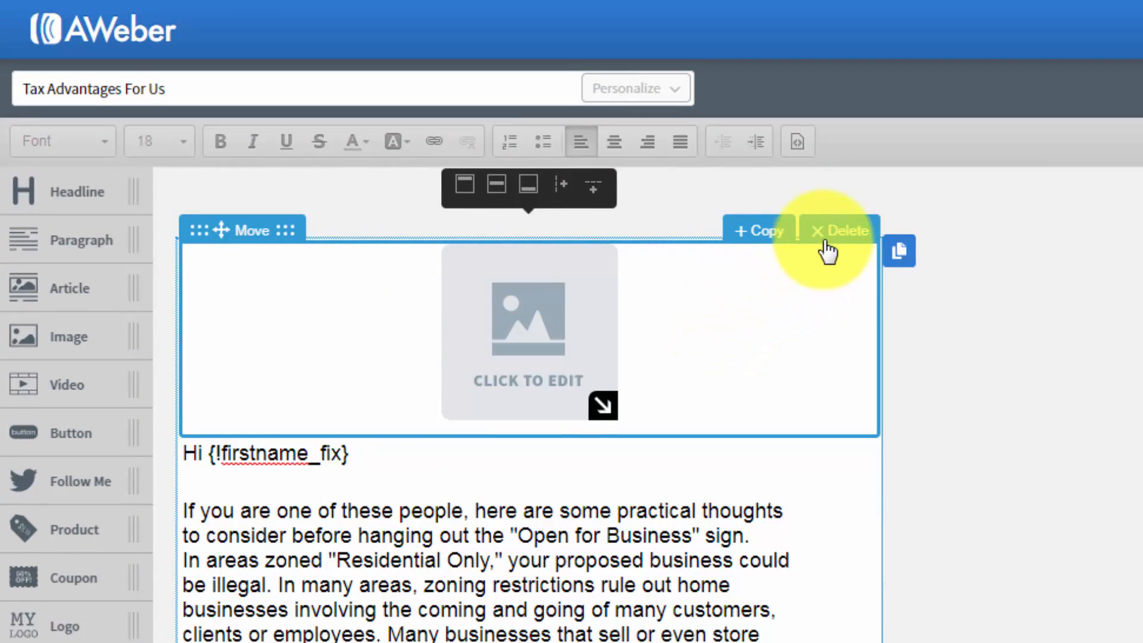
- Delete the empty image block above the greeting line
click(828, 237)
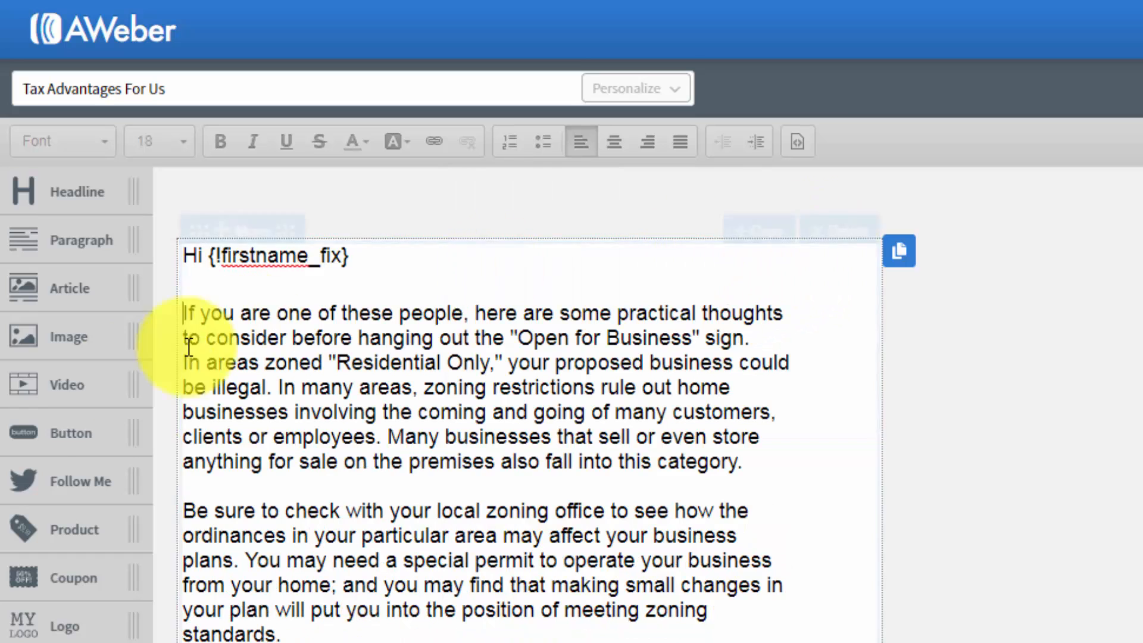
- Try a sample video block above the greeting line, look at its settings and delete it
drag(55, 393, 298, 316)
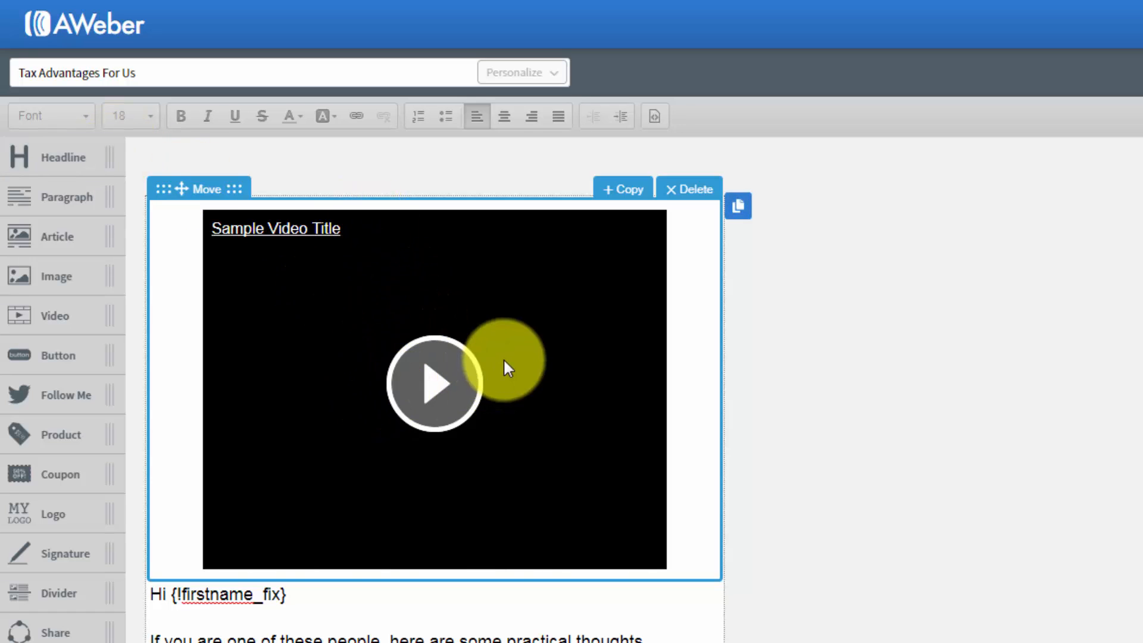
click(416, 322)
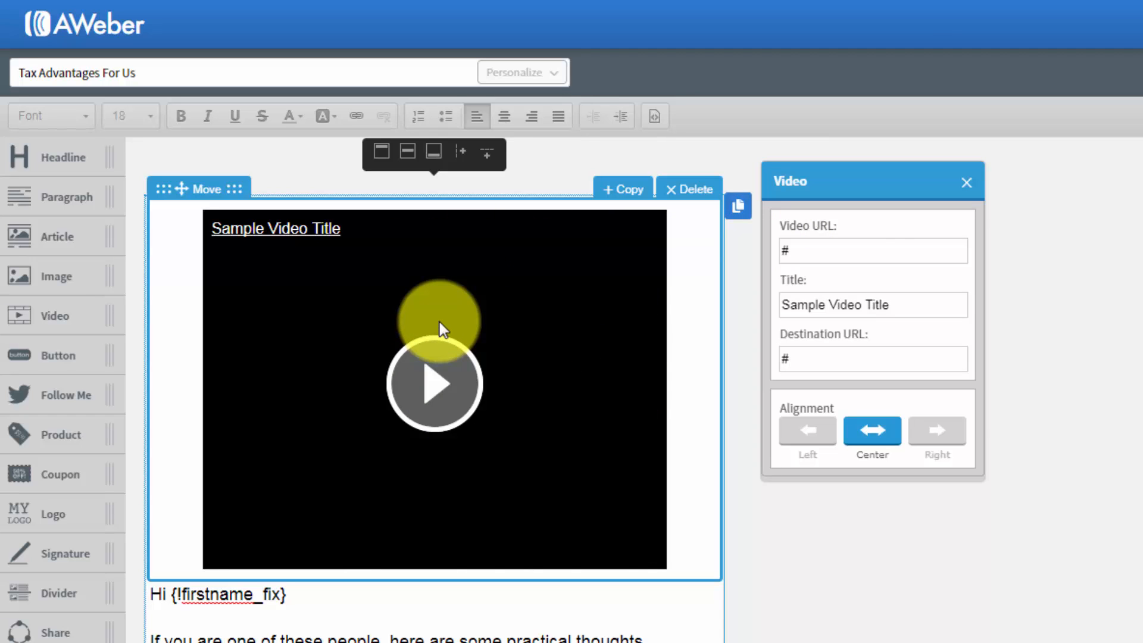
key(ctrl+v)
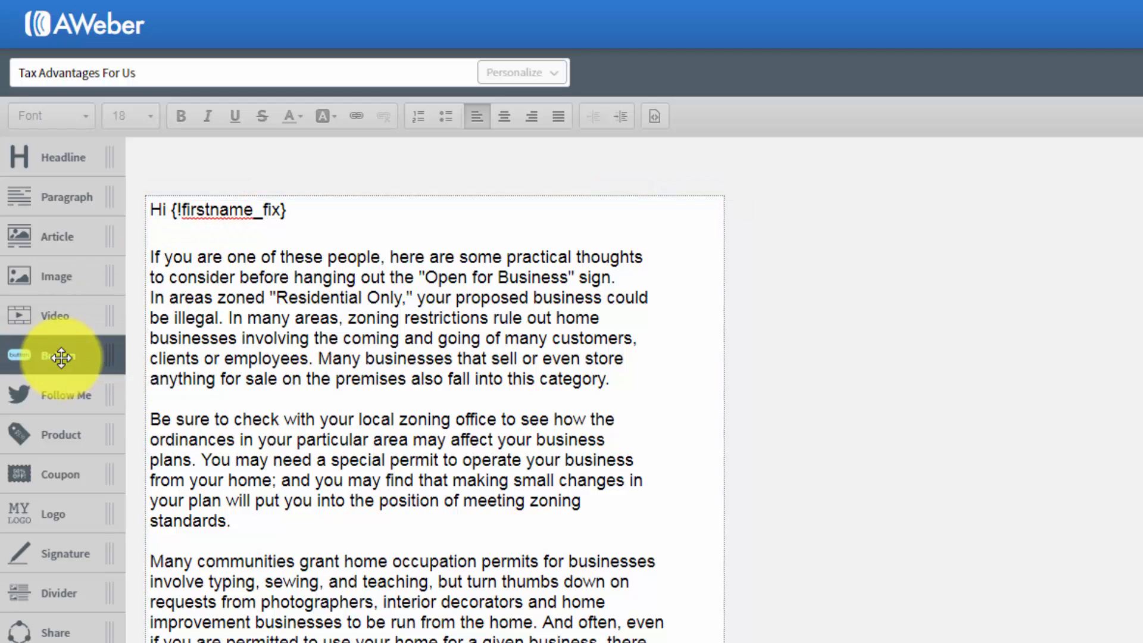
- Try a "Click Here!" button block above the greeting line, look at its settings and delete it
drag(61, 357, 303, 263)
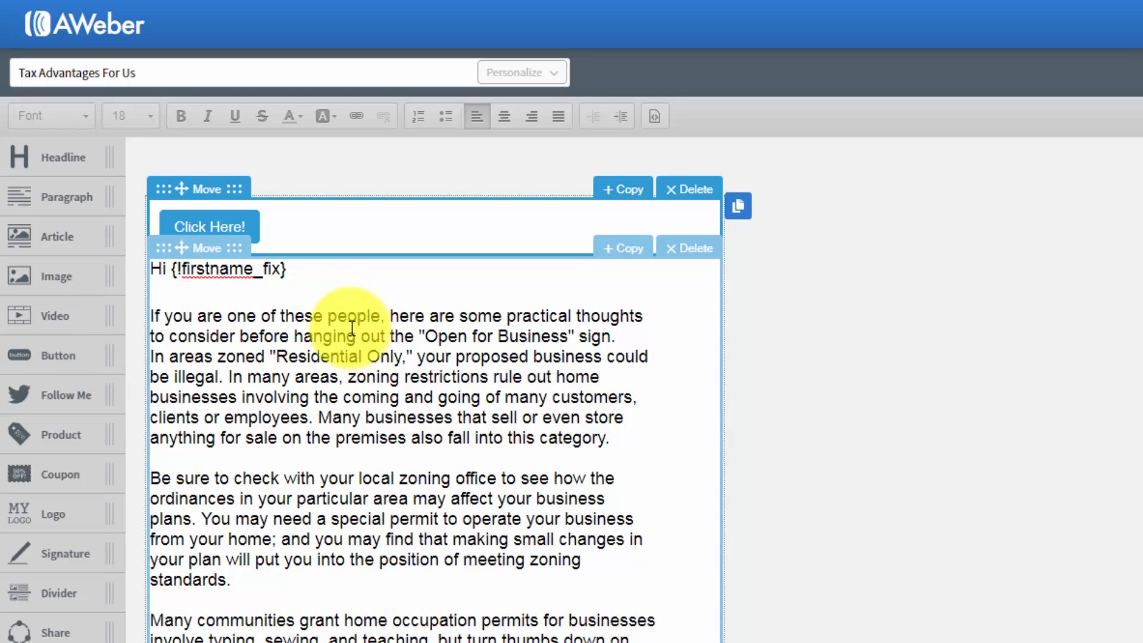
click(225, 225)
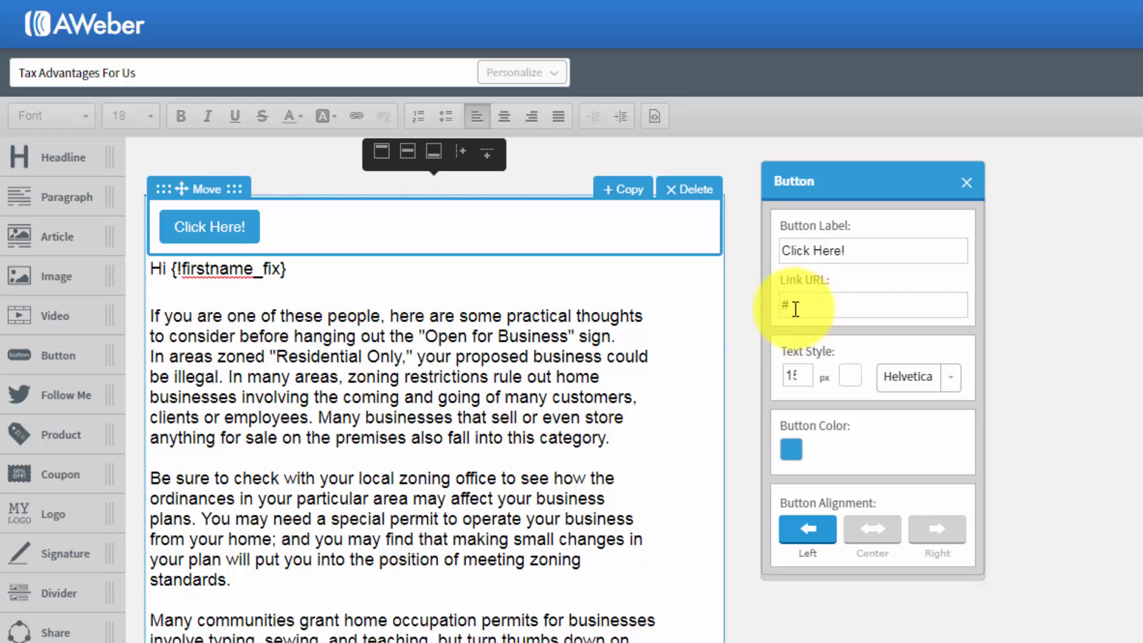
click(966, 182)
click(698, 190)
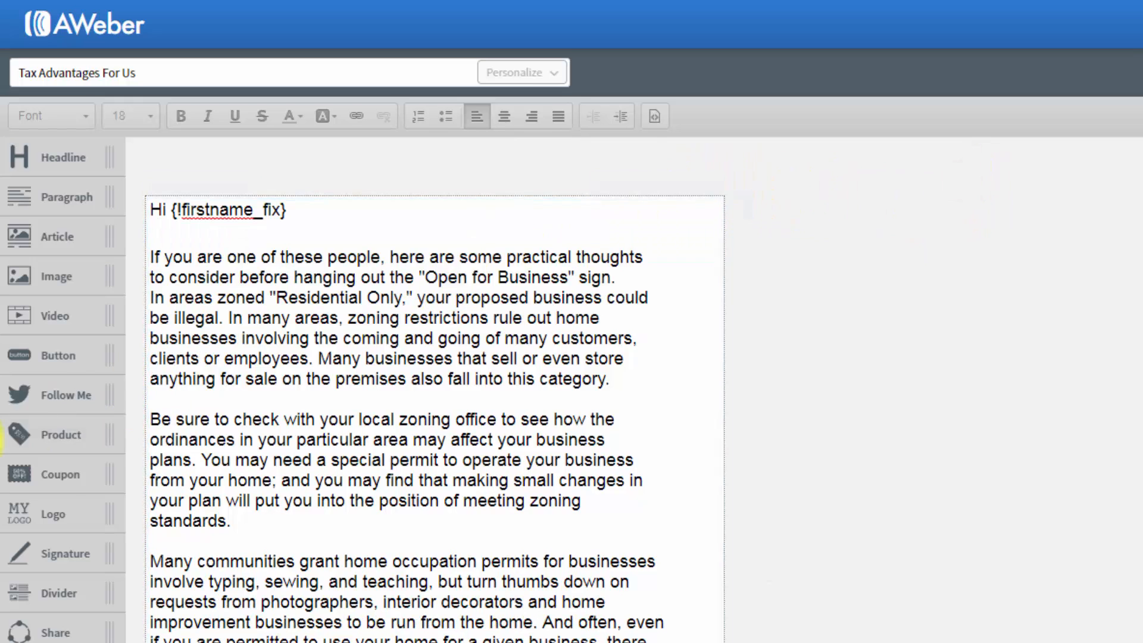
- Try a Follow Me block with Facebook and Twitter icons above the greeting line and delete it
drag(35, 398, 190, 247)
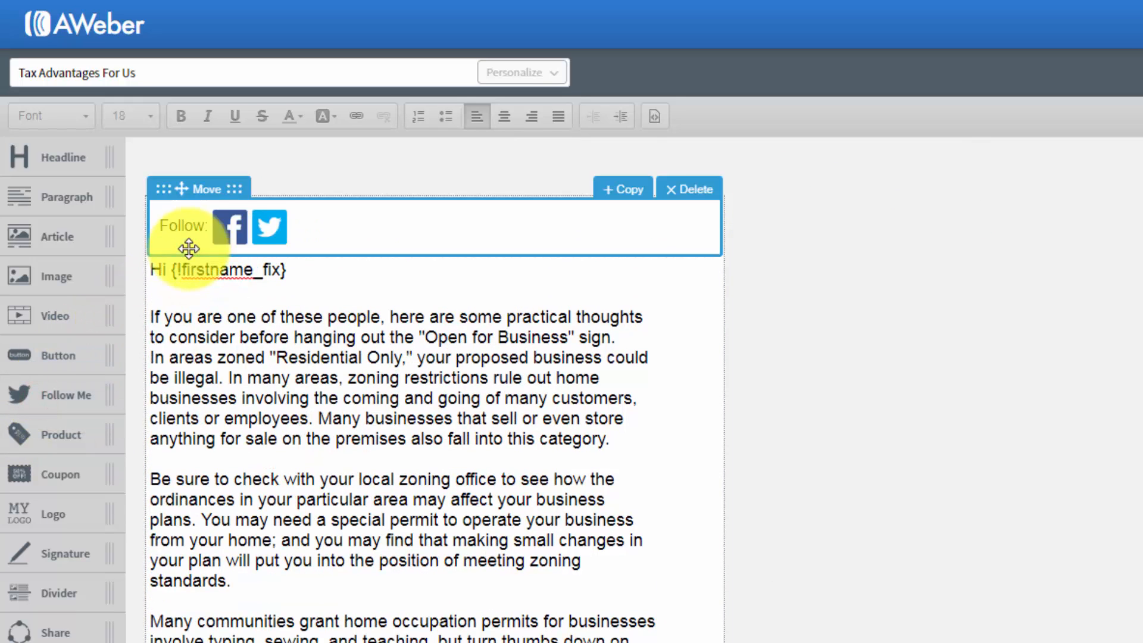
click(235, 226)
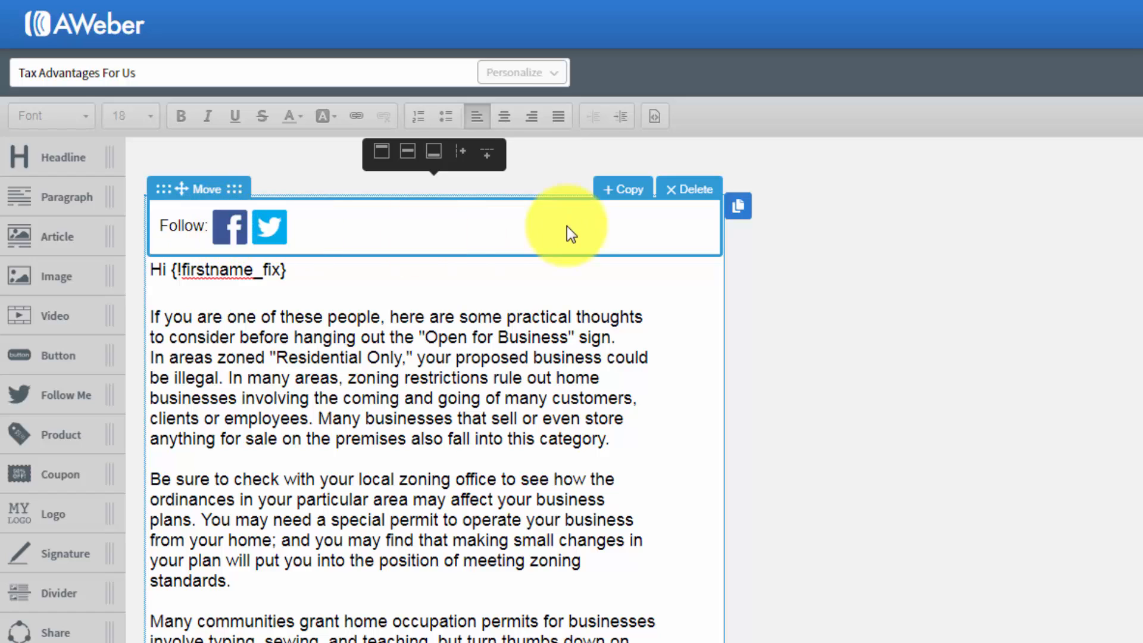
click(682, 197)
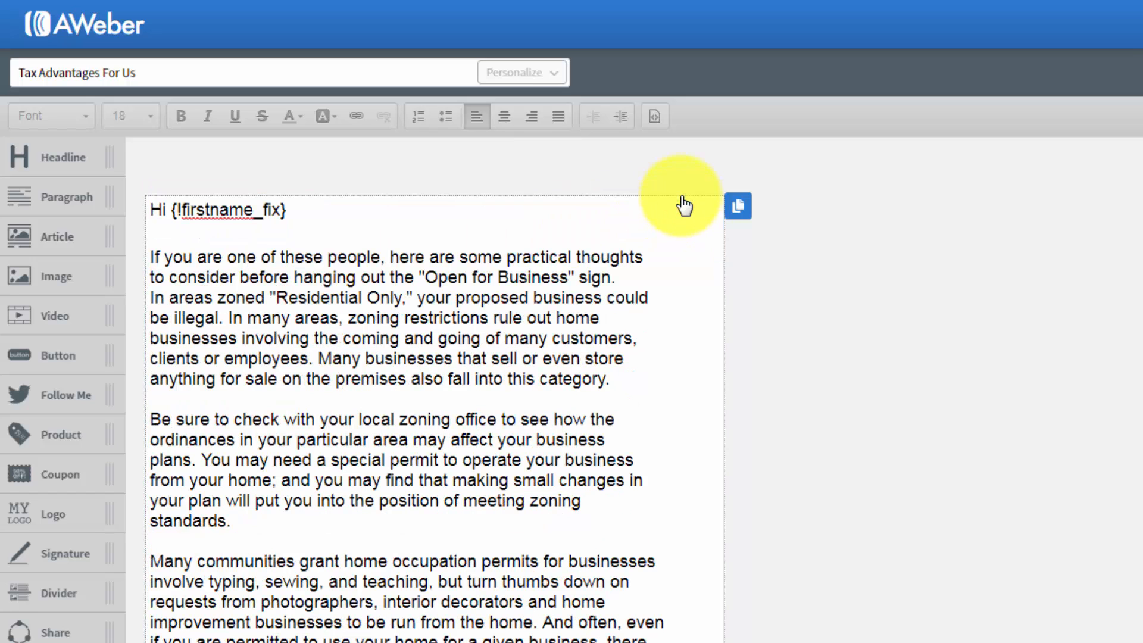
- Try a product block above the greeting line, look at its image and Buy Now button settings, and delete it
drag(52, 443, 270, 265)
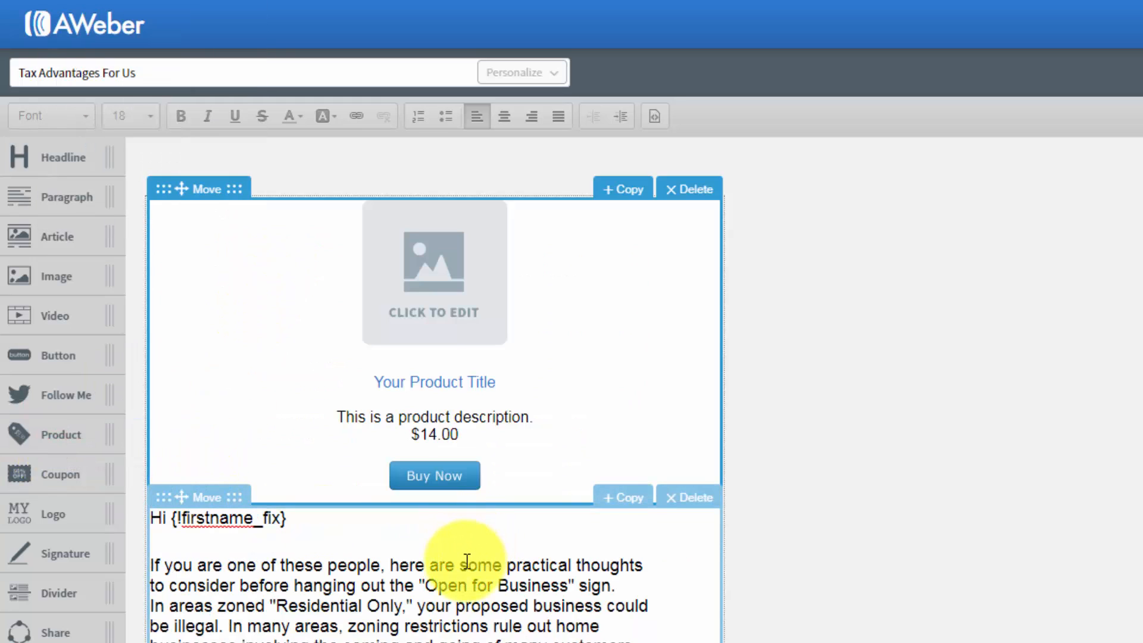
click(435, 308)
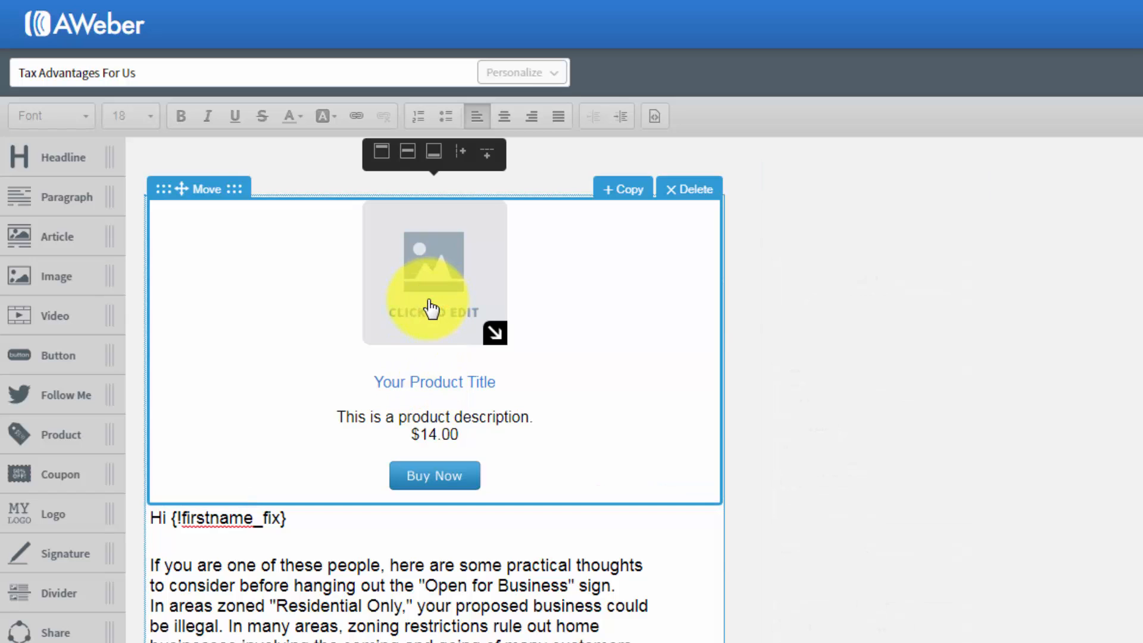
click(427, 301)
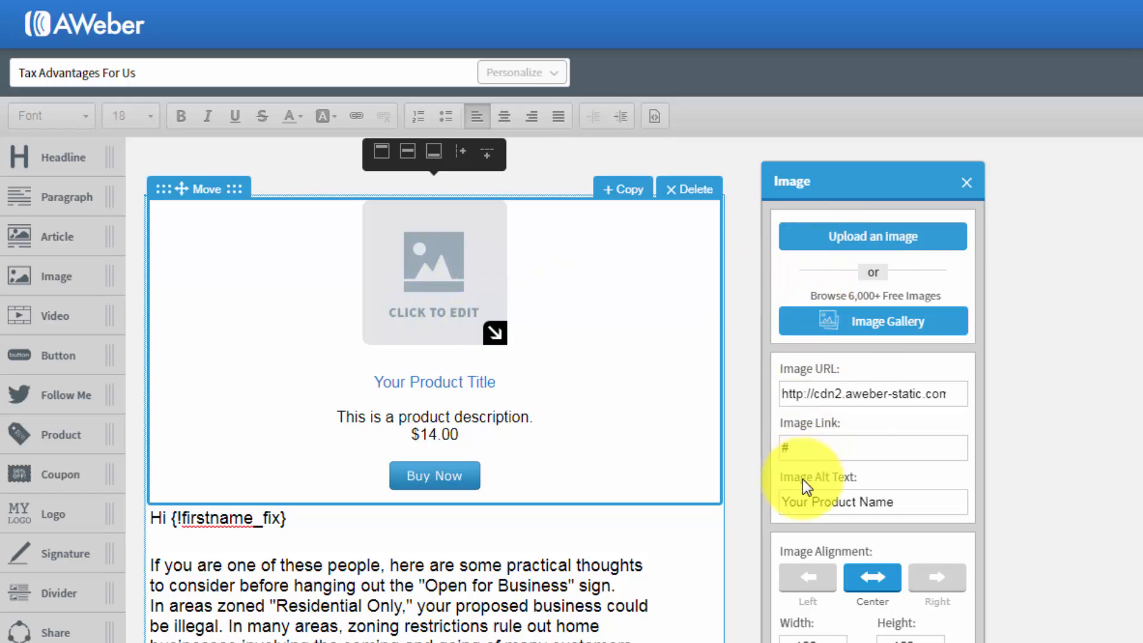
click(963, 182)
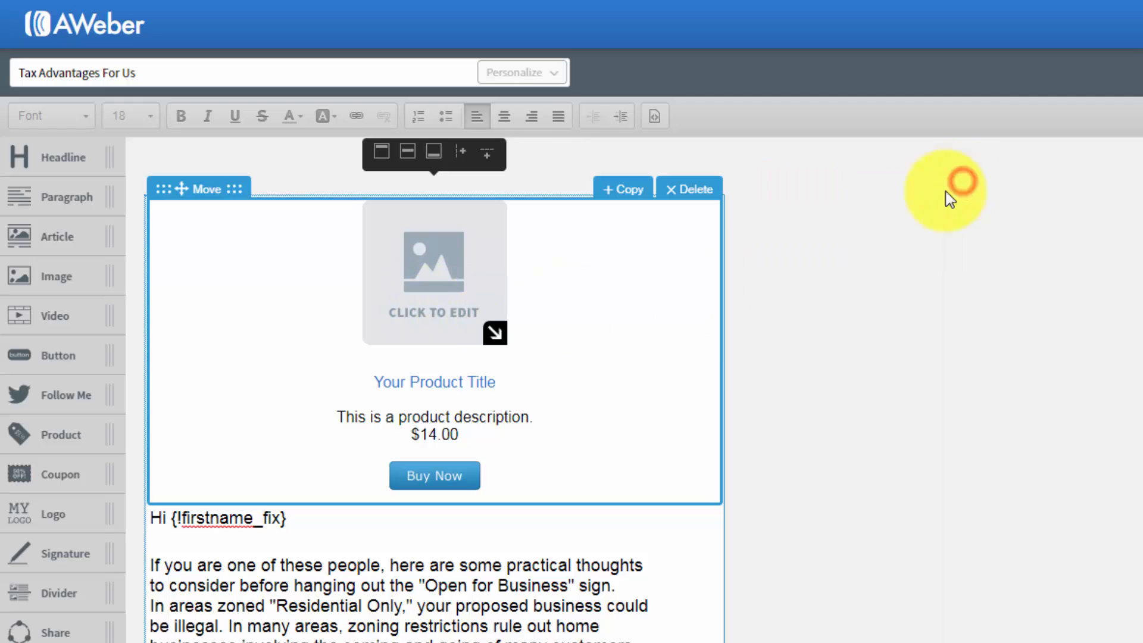
click(478, 384)
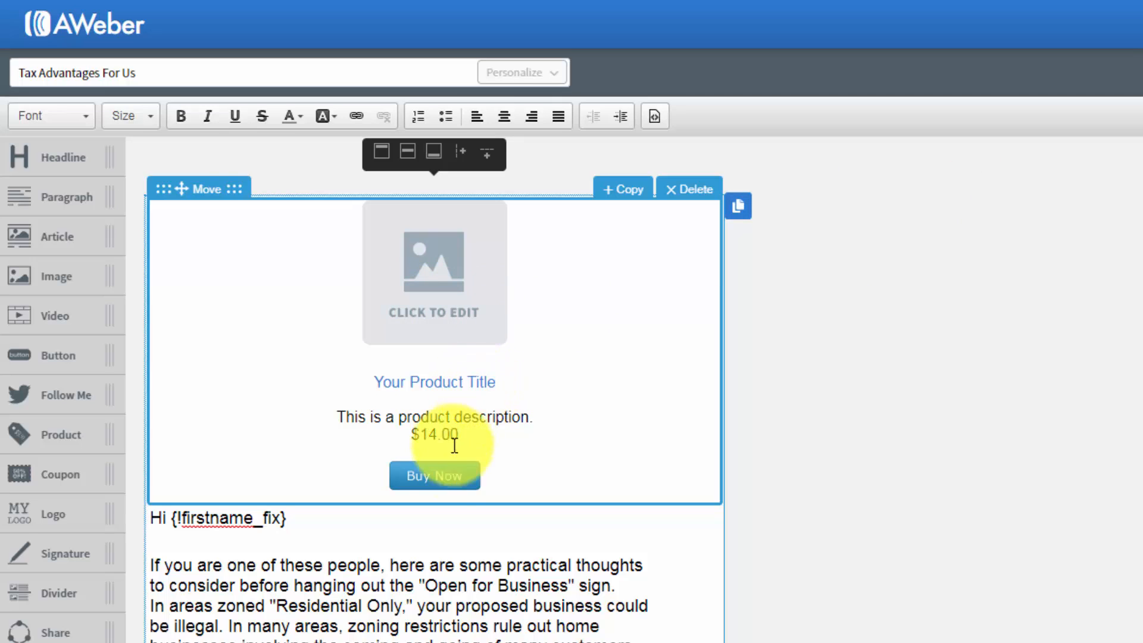
click(445, 473)
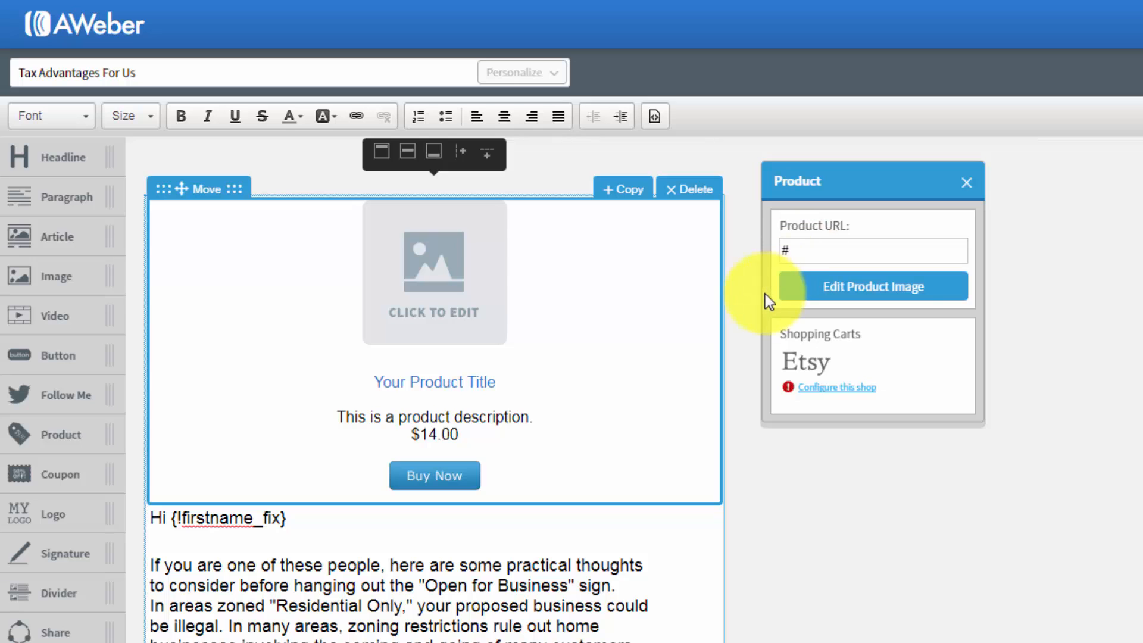
click(964, 184)
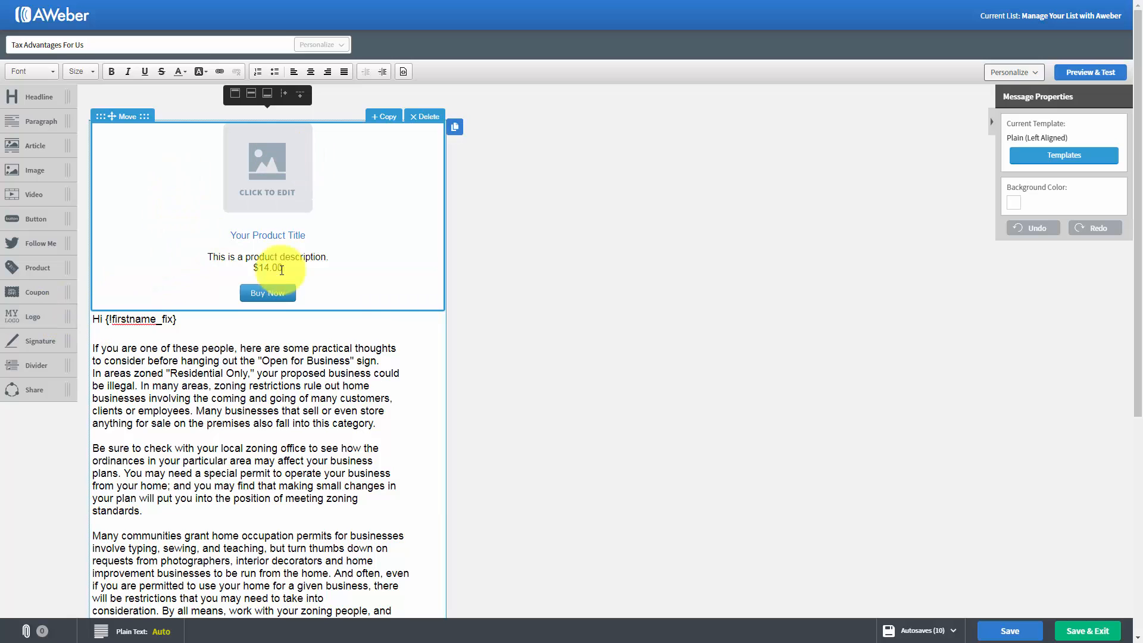
click(423, 118)
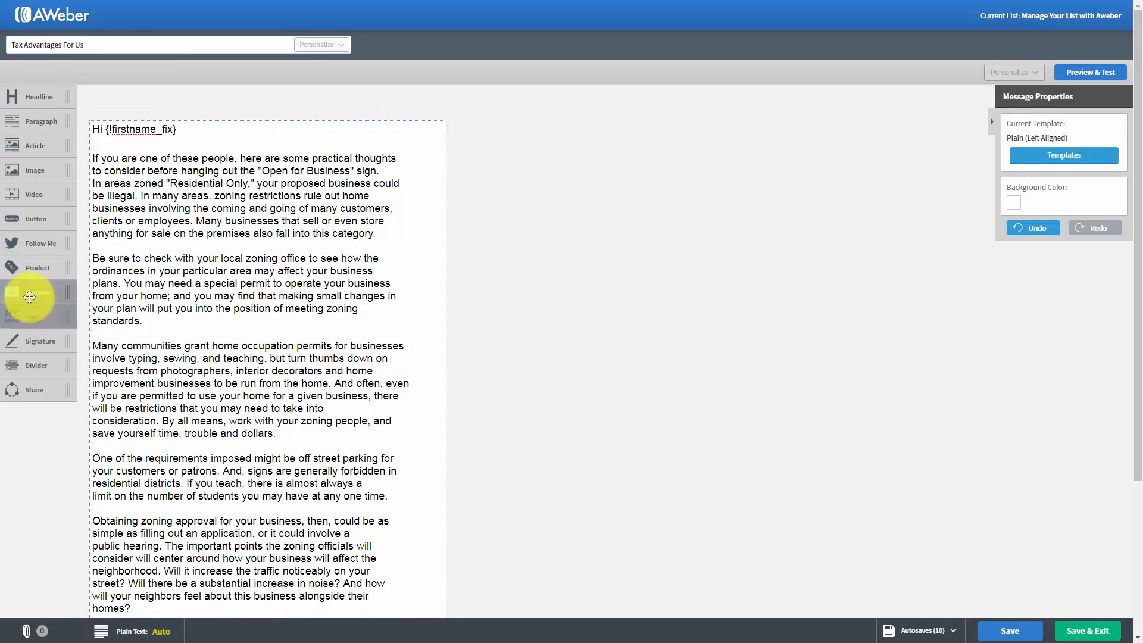
- Try a coupon block above the greeting line, look at its border settings and delete it
mouse_move(28, 294)
mouse_down()
mouse_move(132, 283)
mouse_move(197, 128)
mouse_move(245, 163)
mouse_up()
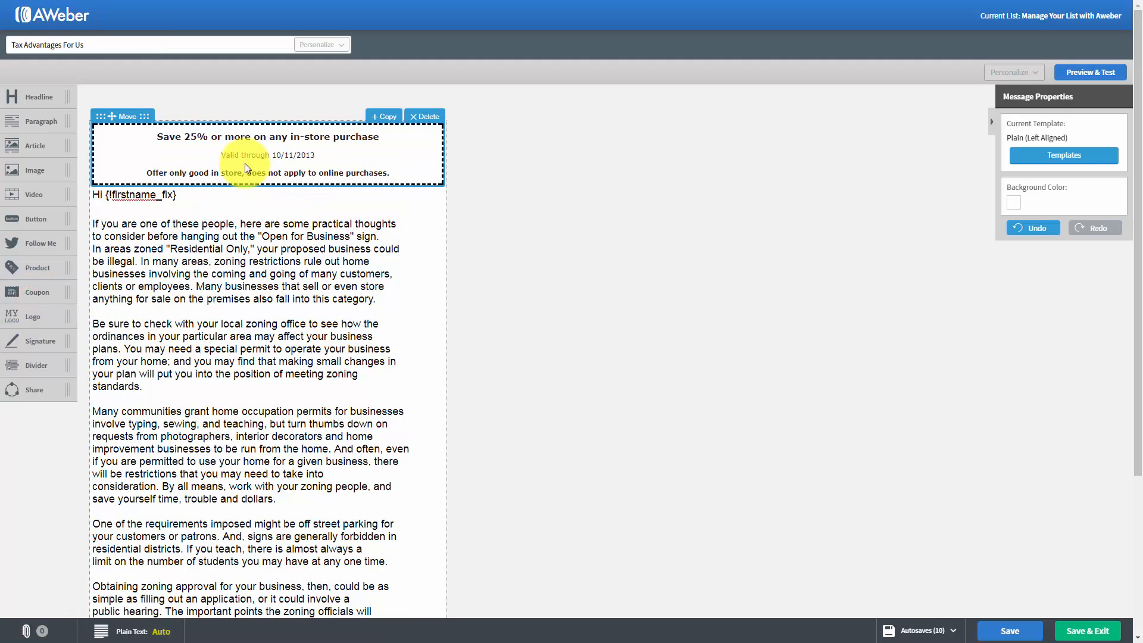
click(271, 155)
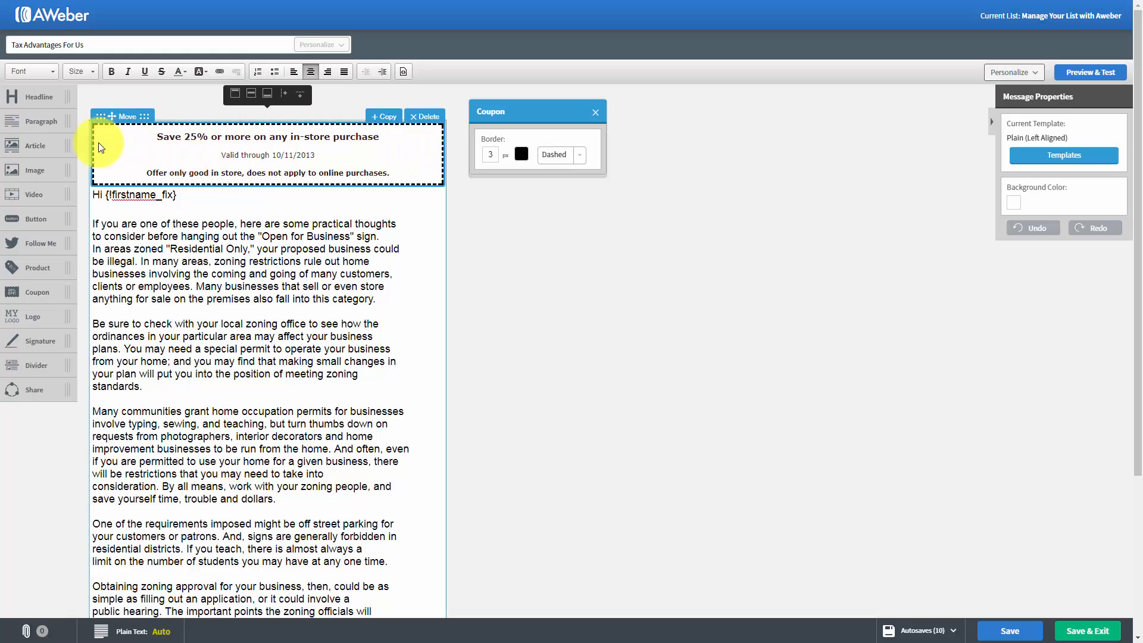
click(594, 113)
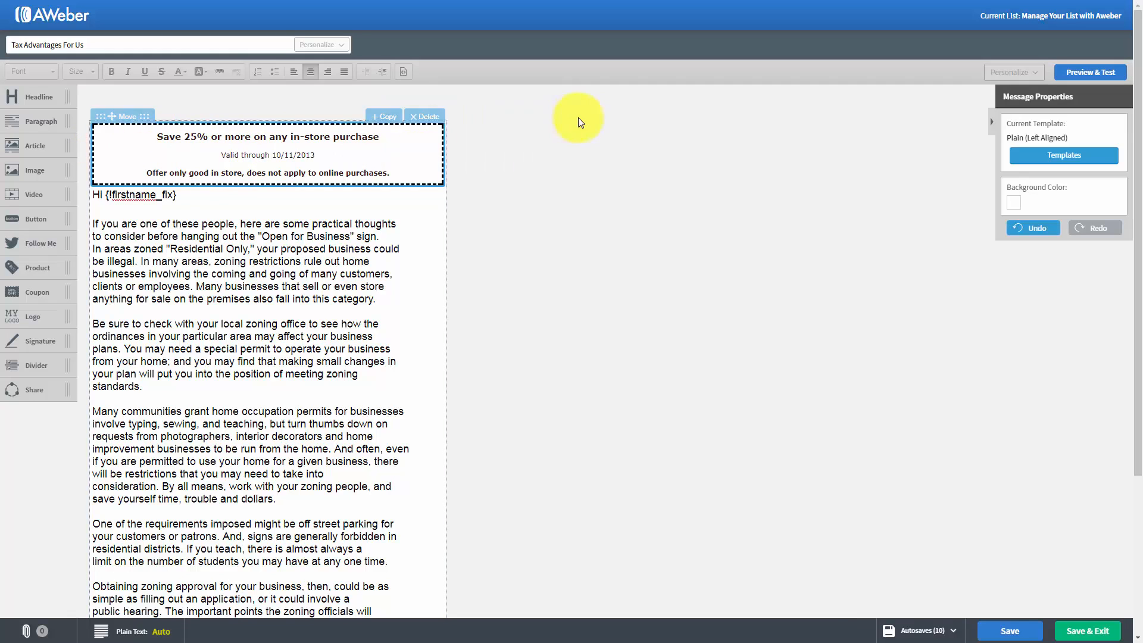
click(416, 117)
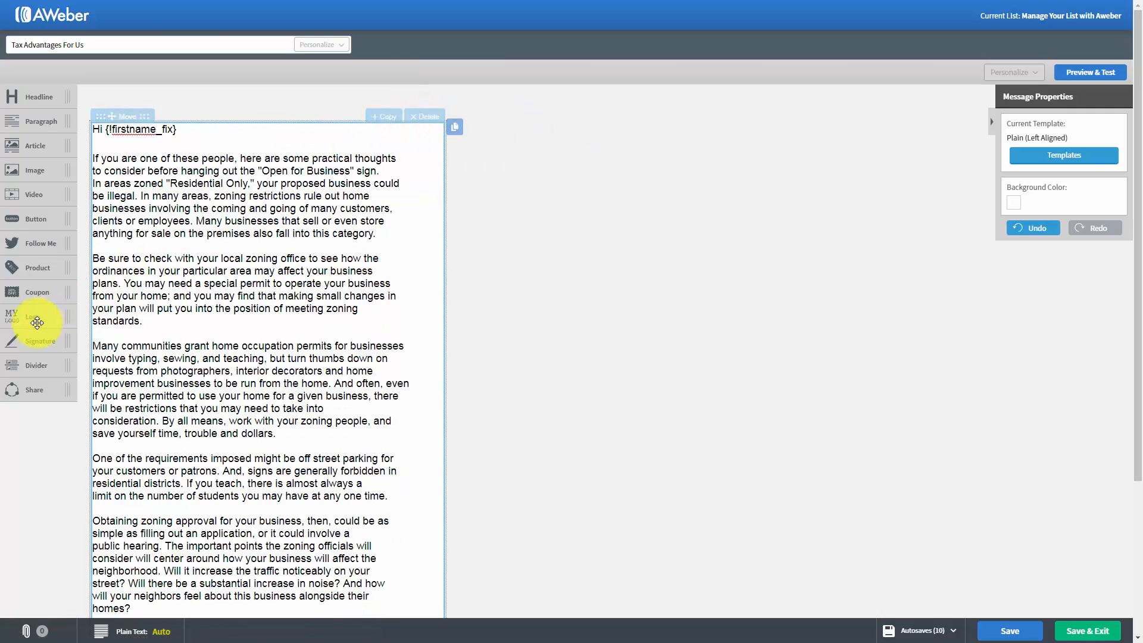
- Try a logo block above the greeting line, shrink it to about 258 by 181 px and delete it
drag(32, 322, 131, 176)
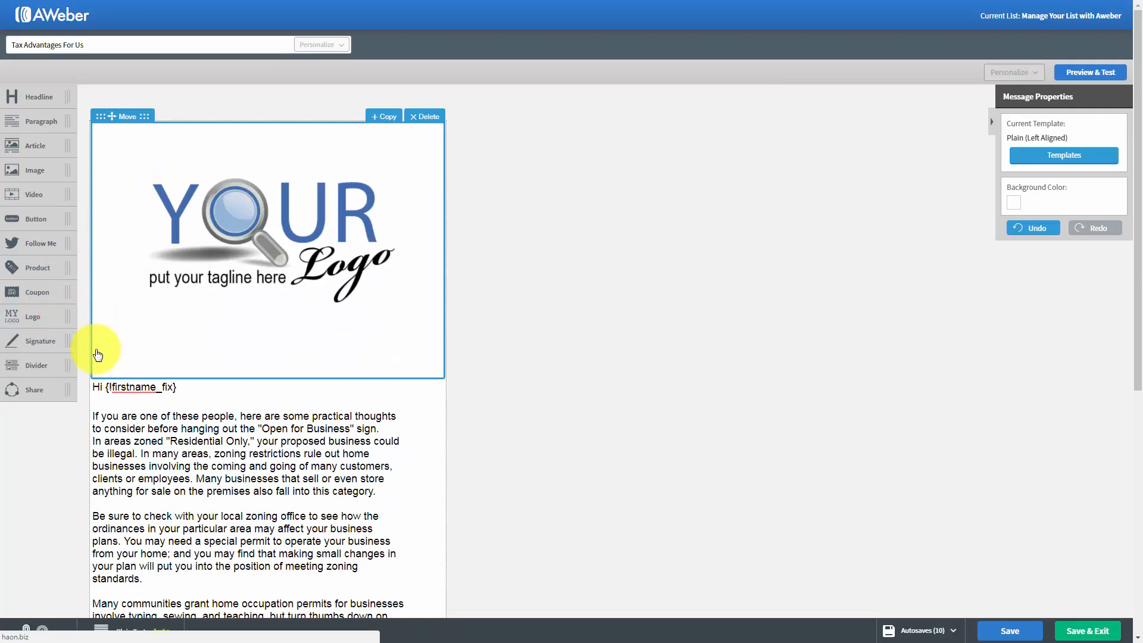
click(263, 242)
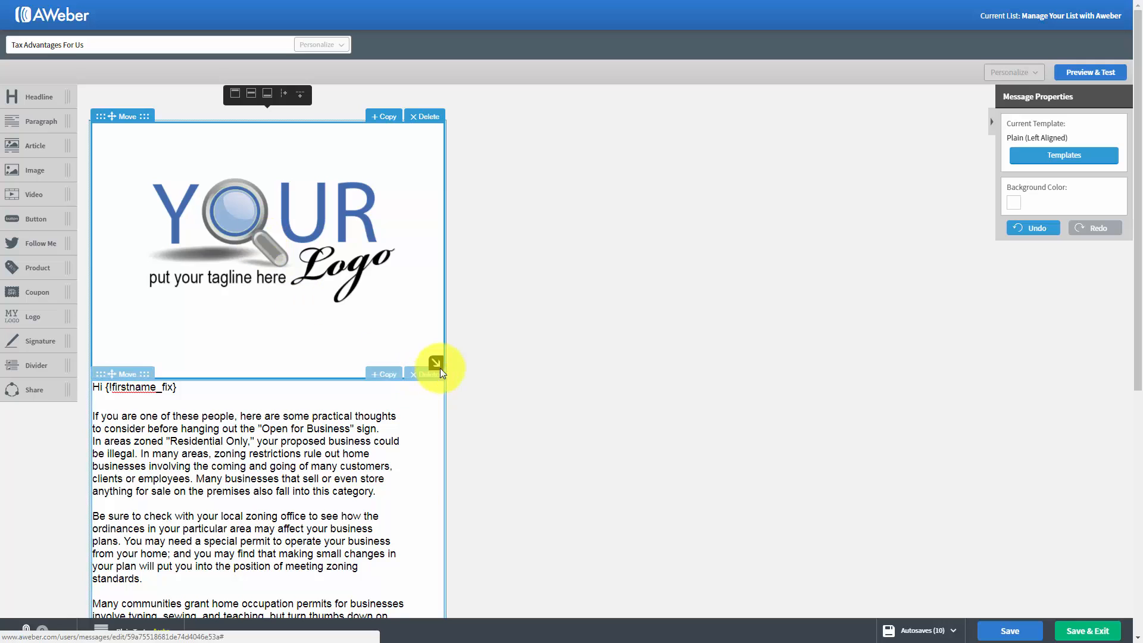
drag(436, 363, 279, 230)
click(291, 192)
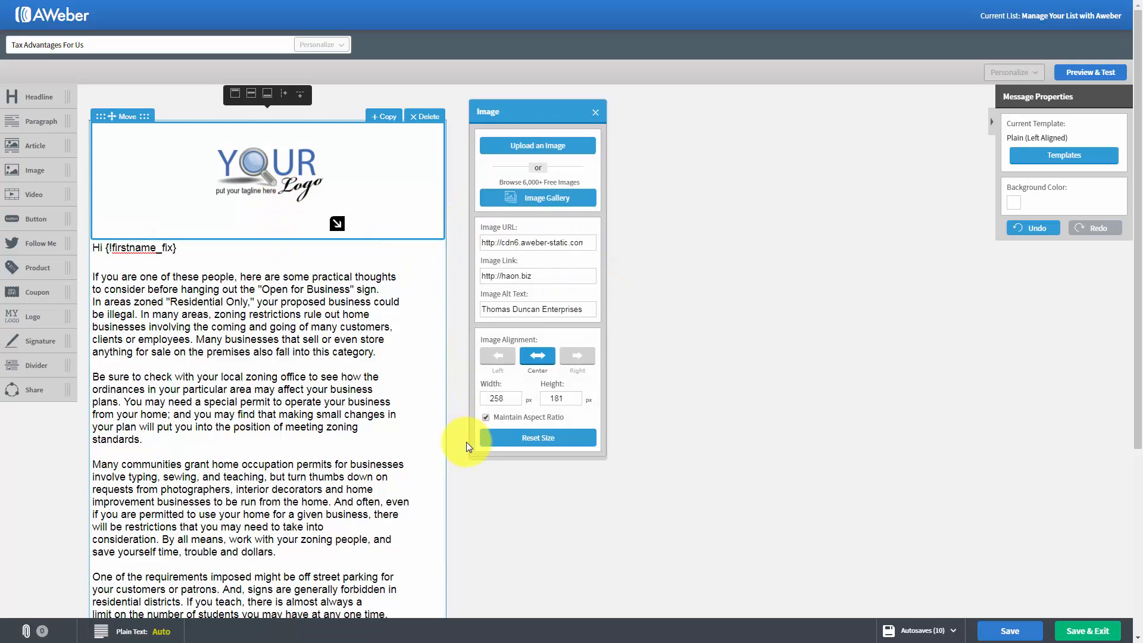
click(592, 111)
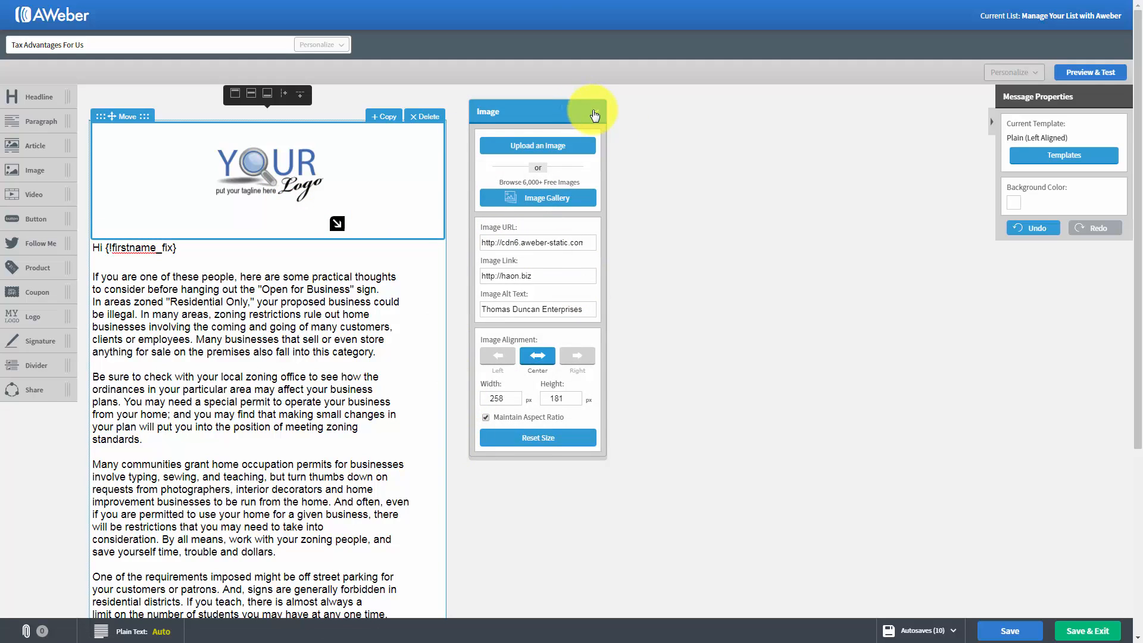
click(437, 118)
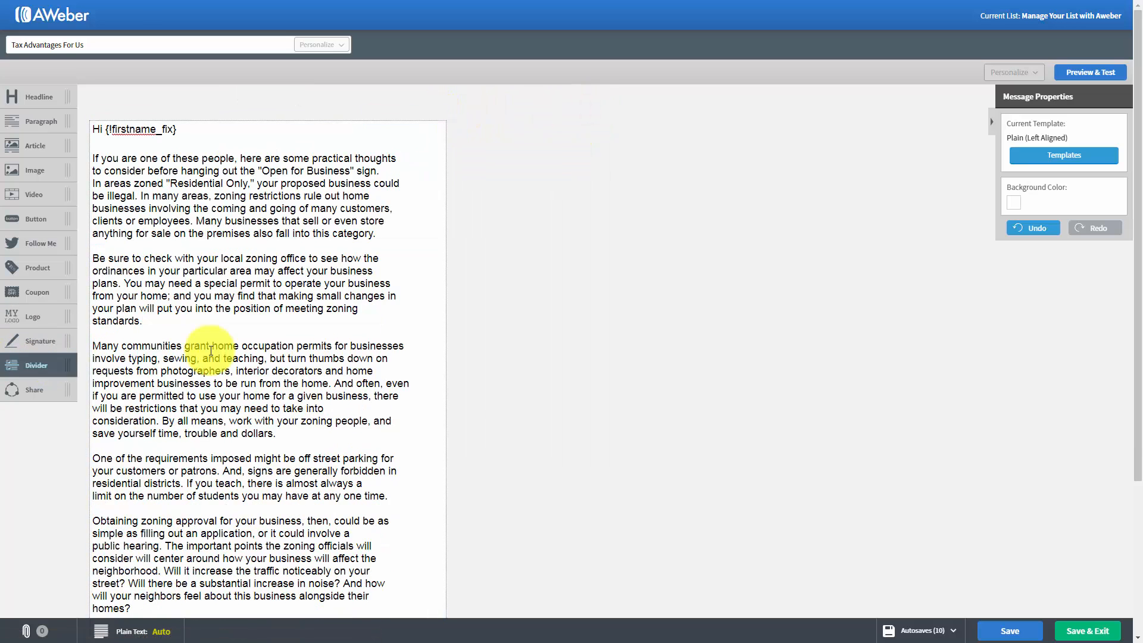
- Try a signature block below the last paragraph of the message and delete it
scroll(226, 336, down, 2)
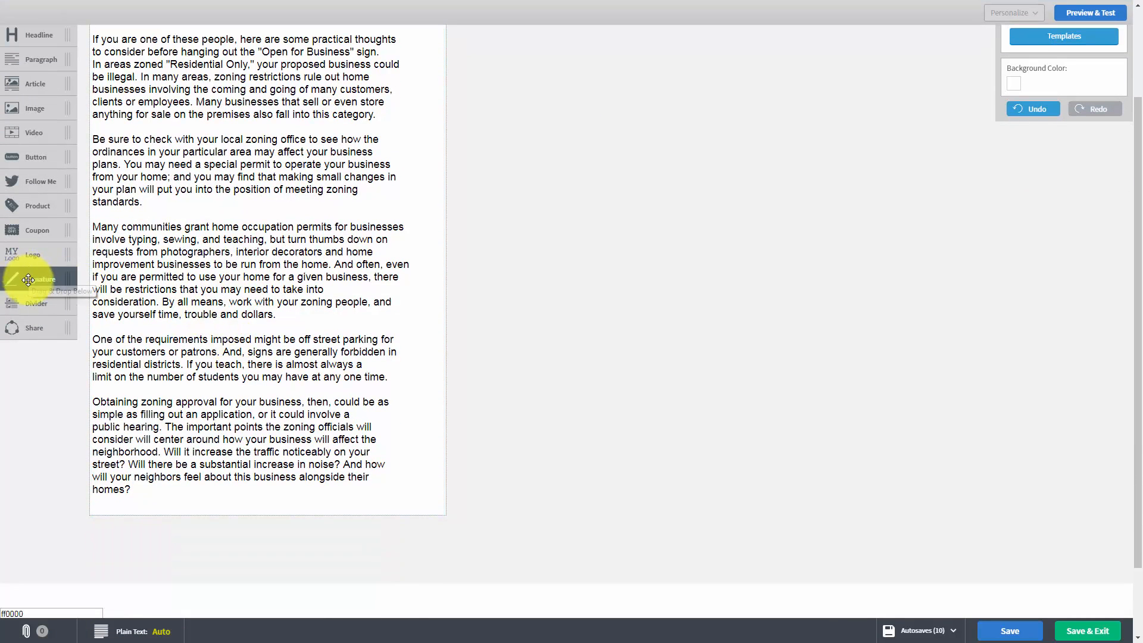
mouse_move(24, 279)
mouse_down()
mouse_move(119, 387)
mouse_move(162, 480)
mouse_up()
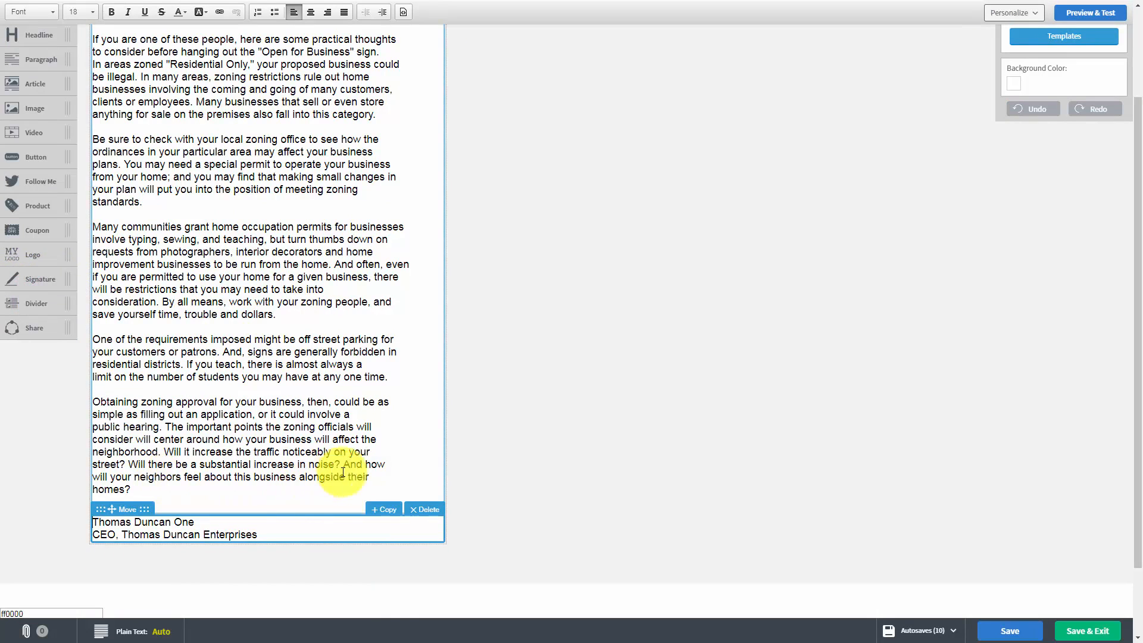
click(423, 509)
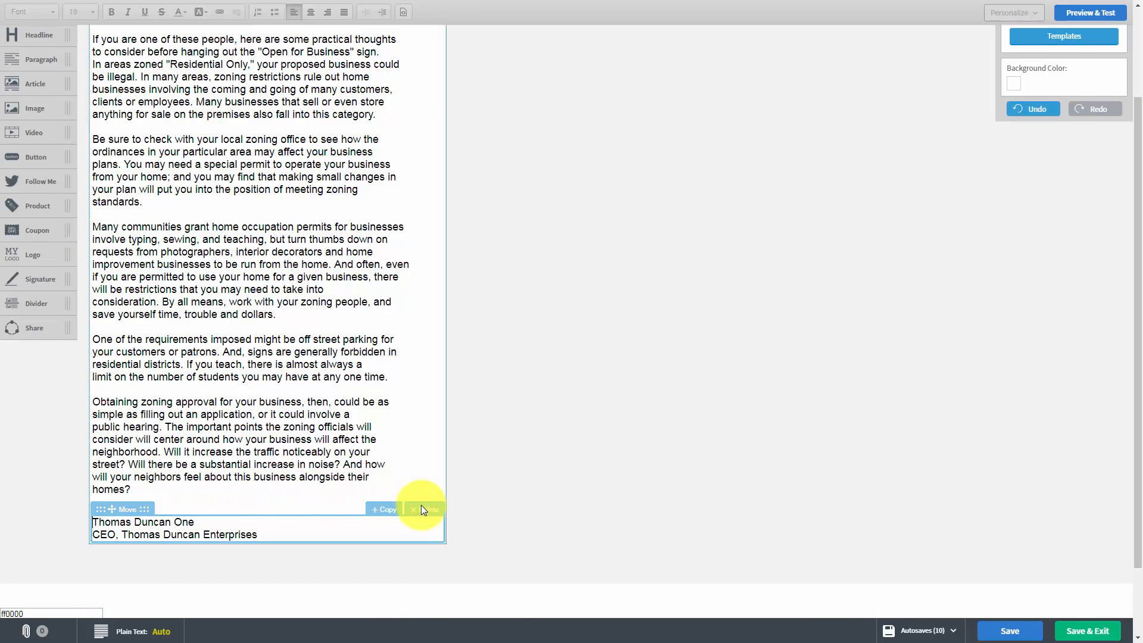
click(423, 513)
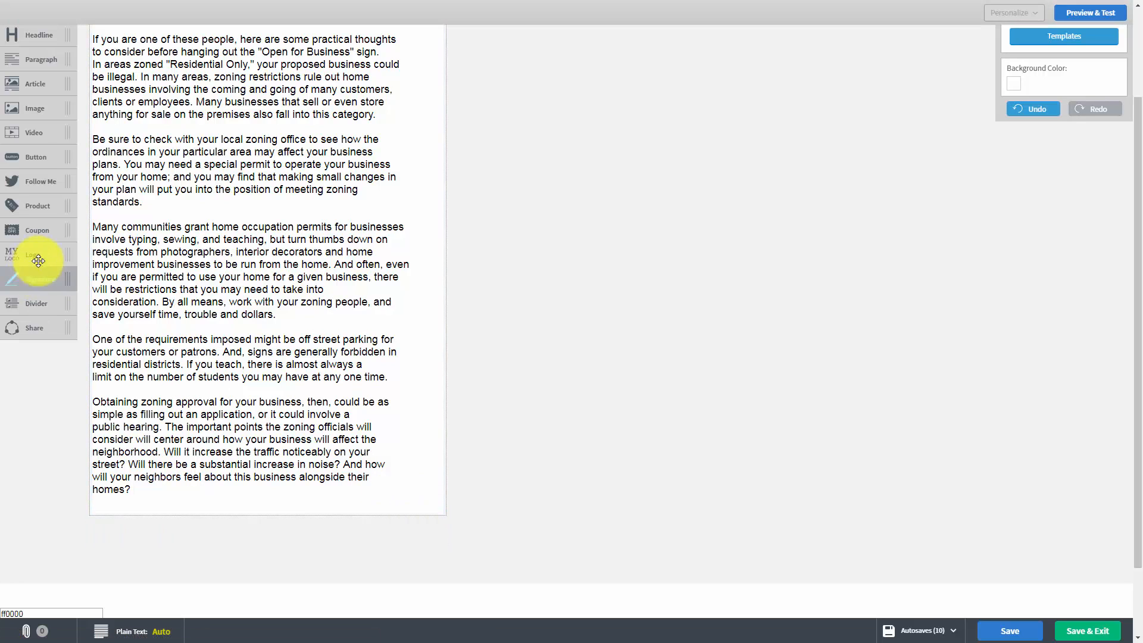
- Try a dashed divider block below the last paragraph of the message and delete it
drag(31, 304, 136, 404)
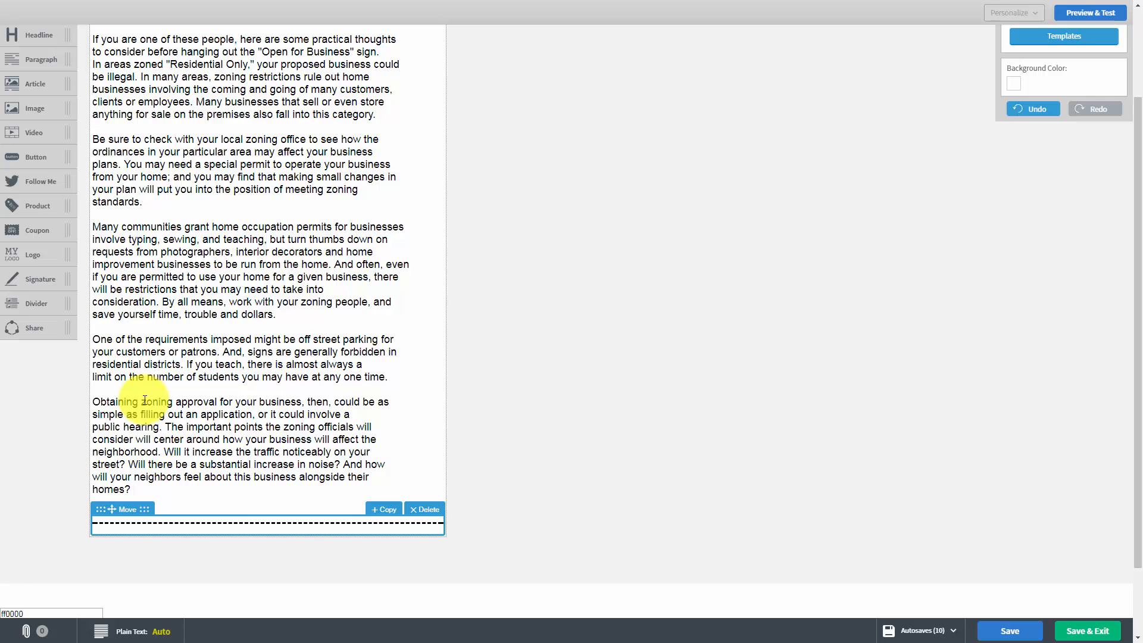
click(418, 509)
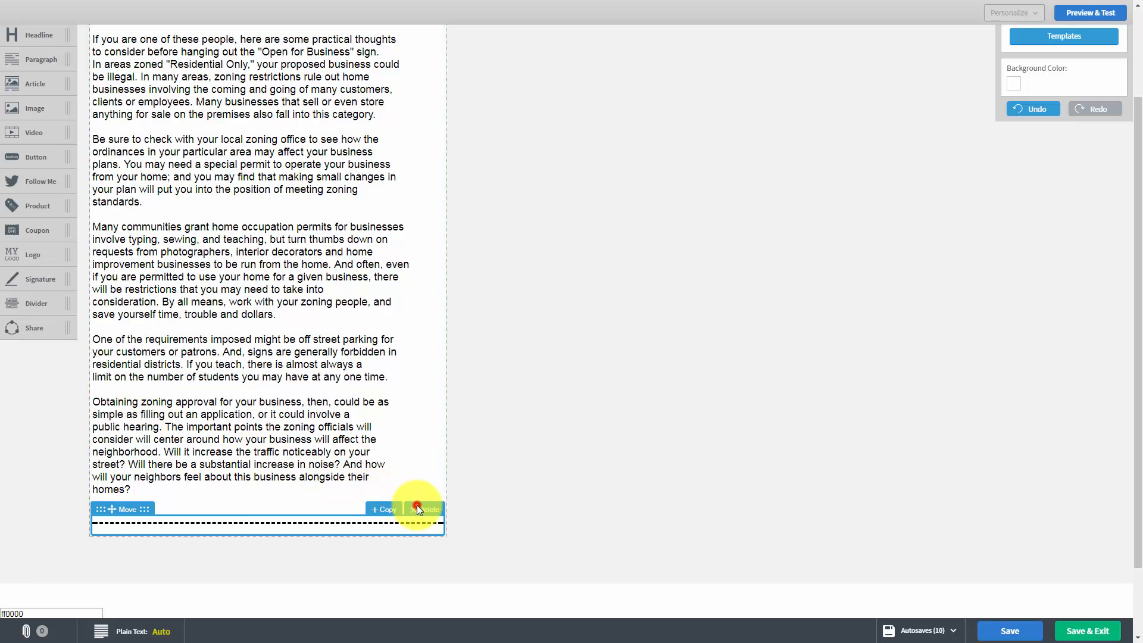
scroll(272, 443, up, 1)
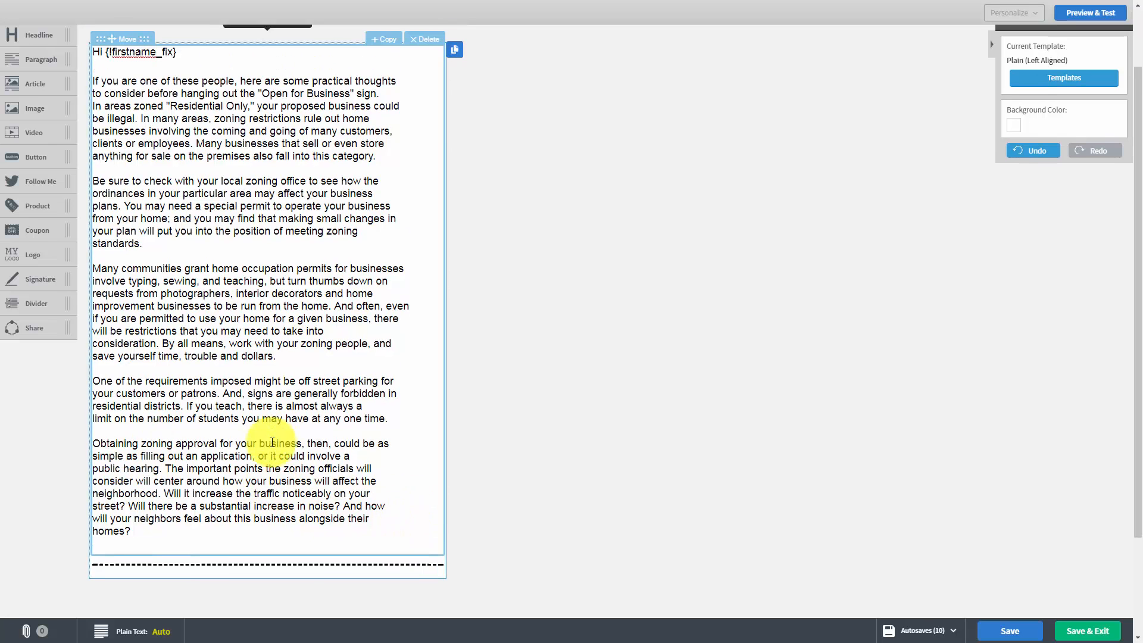
scroll(357, 506, down, 1)
click(424, 513)
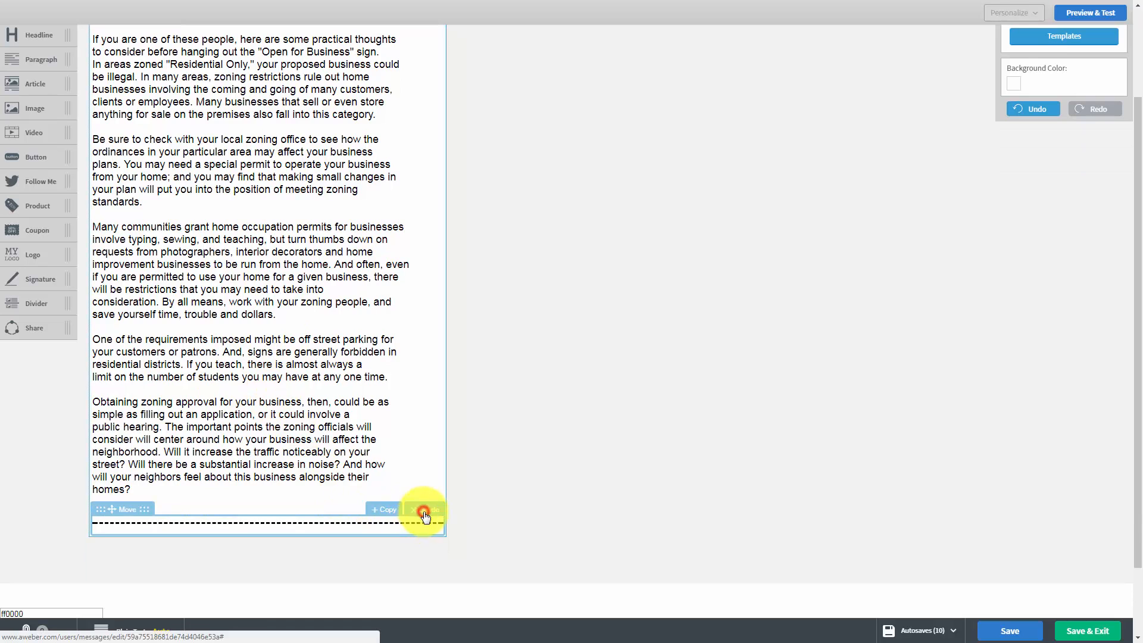
- Insert a Share block with social network icons below the last paragraph of the message
drag(27, 328, 208, 541)
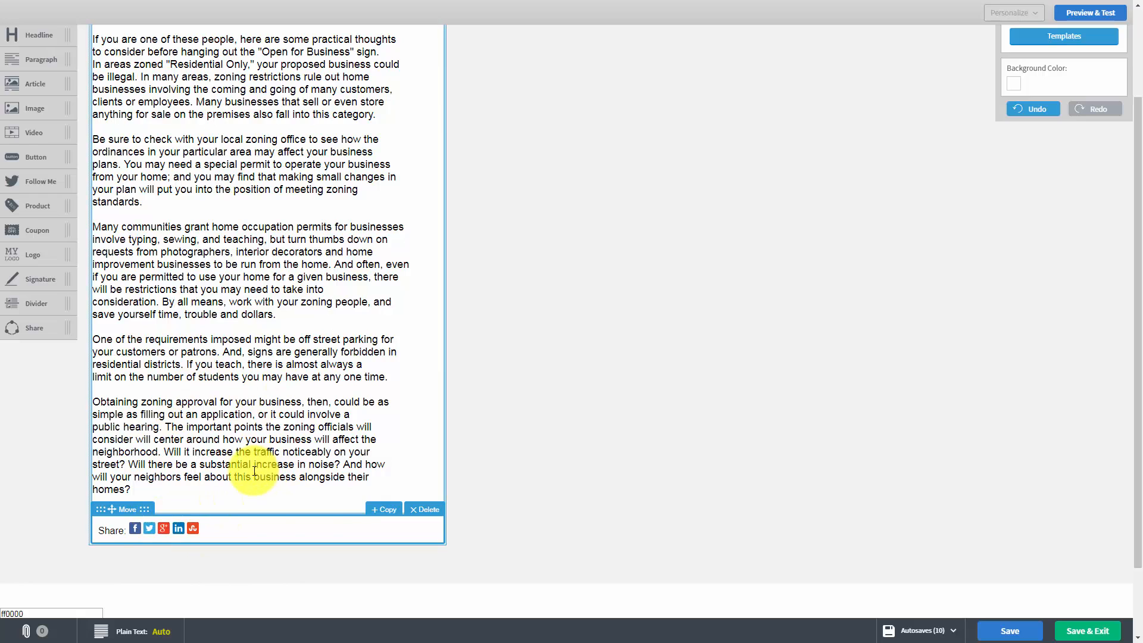
scroll(409, 310, up, 2)
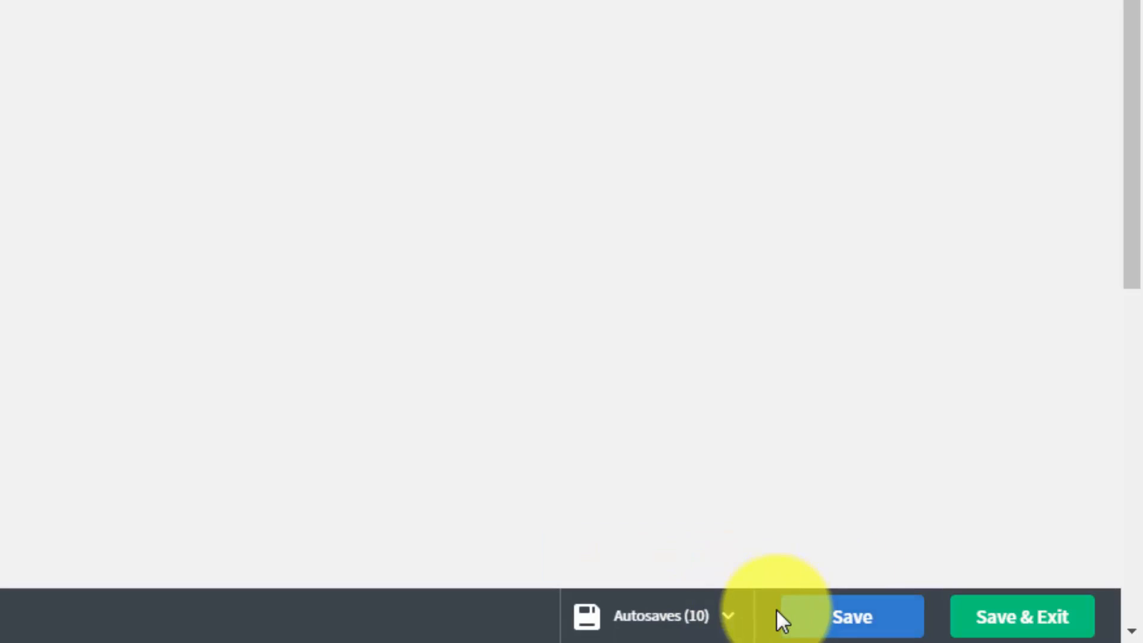
- View the list of autosaved versions of the message and close it without restoring any
click(727, 619)
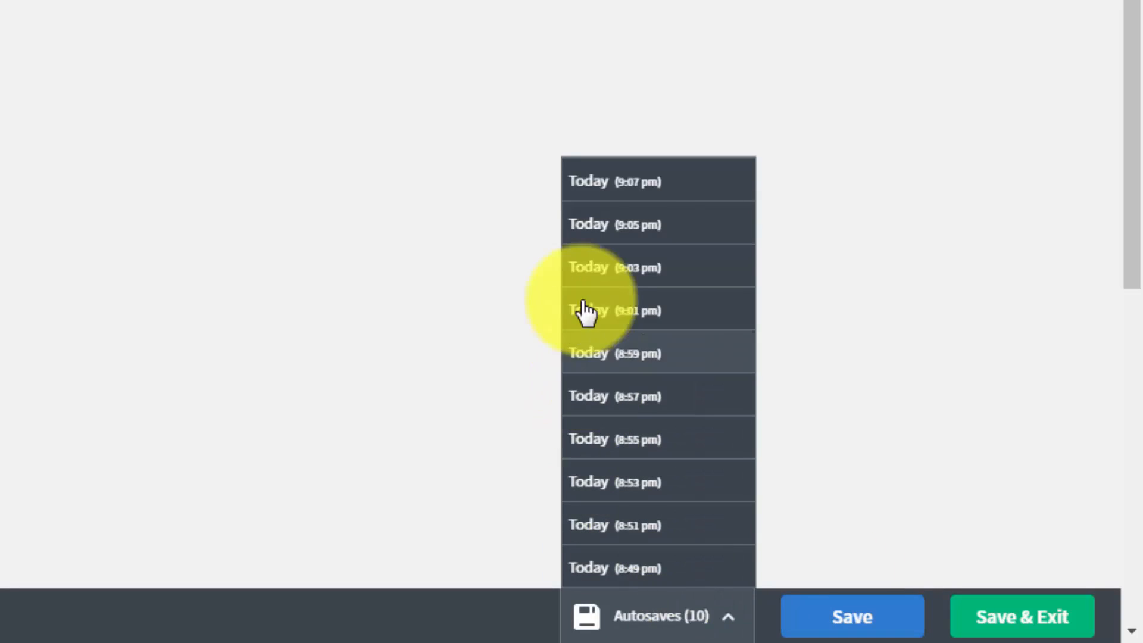
click(905, 431)
scroll(833, 464, down, 5)
scroll(833, 458, up, 5)
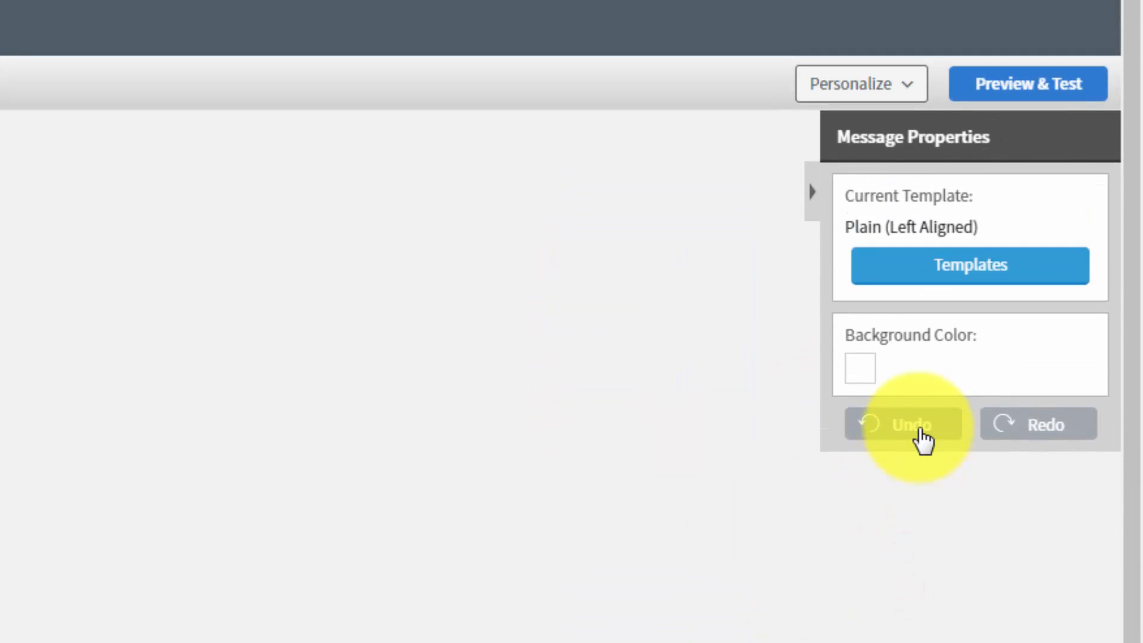